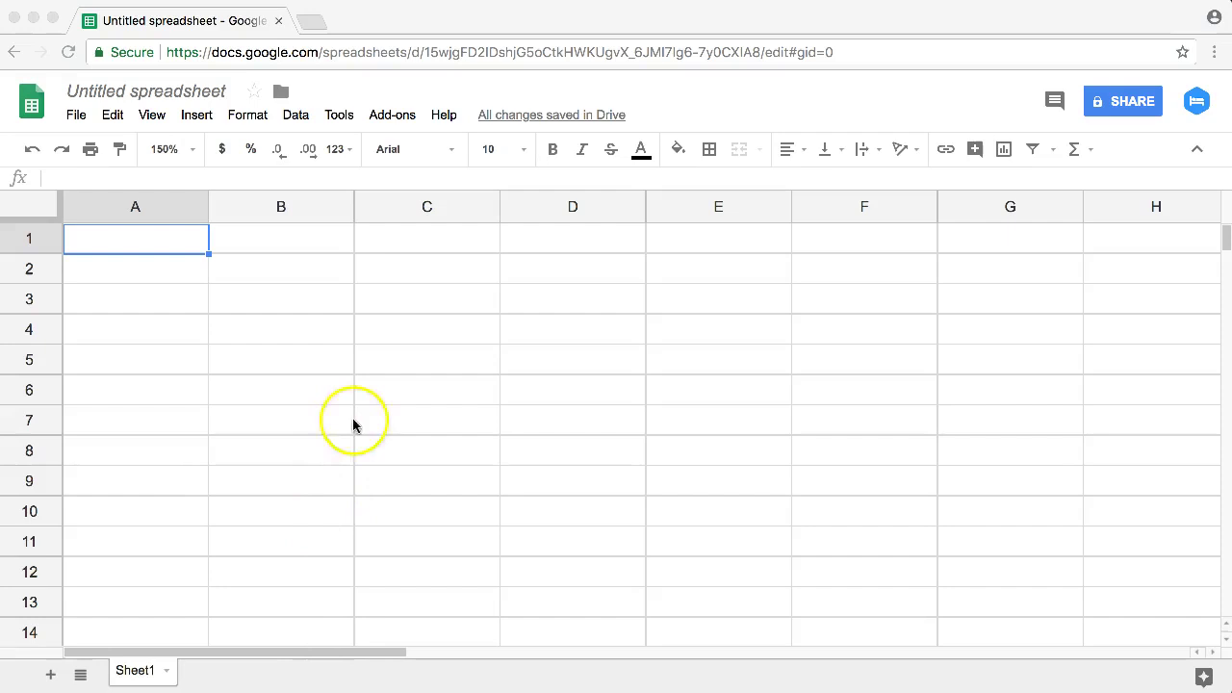
Enter Apples, Apples and Grapes in cells A1 to A3
click(138, 246)
click(151, 271)
click(138, 241)
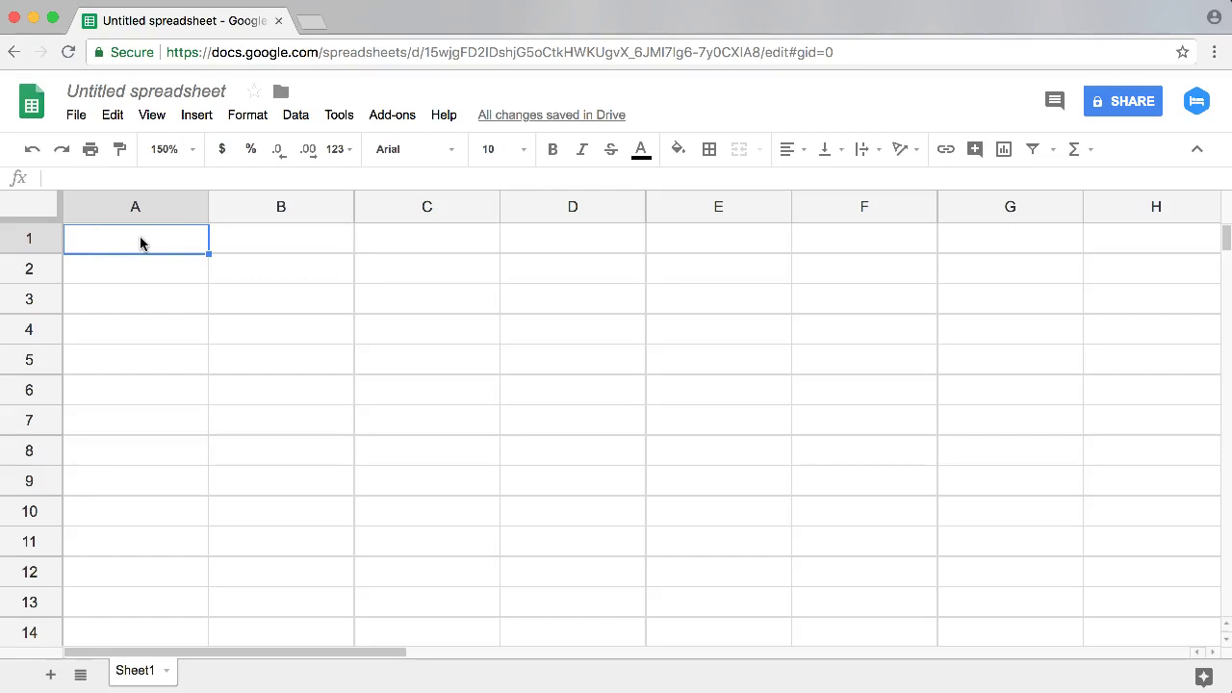
text(Apples)
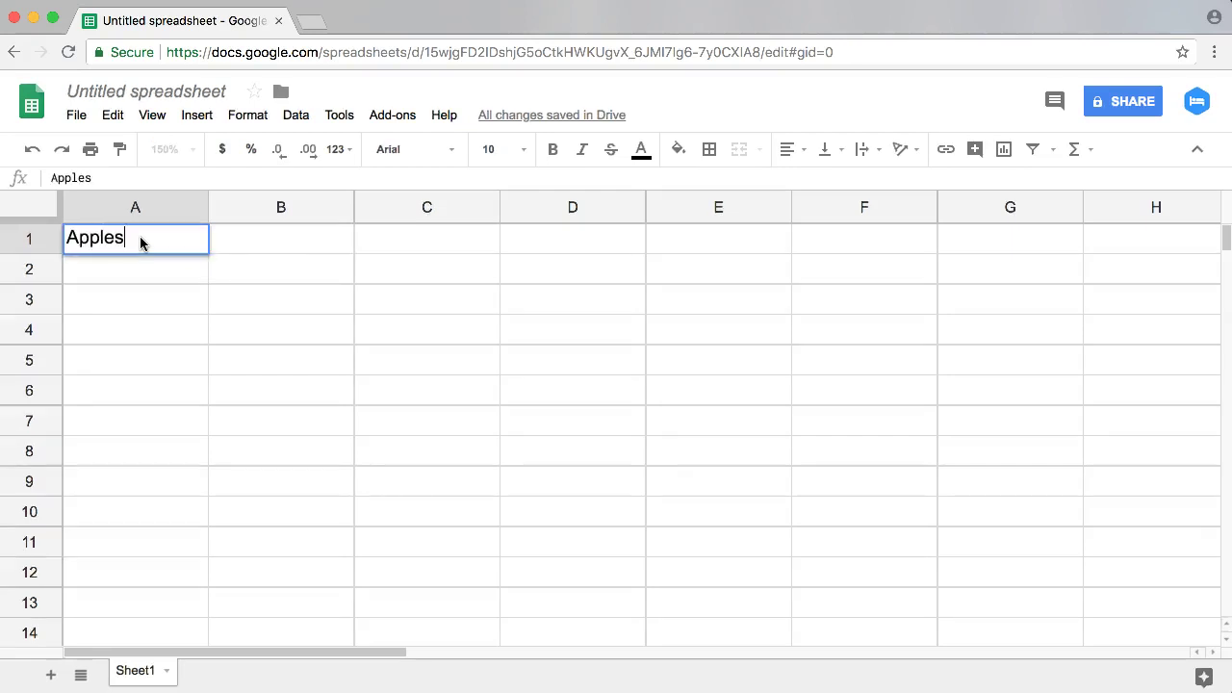
key(Return)
text(Appl)
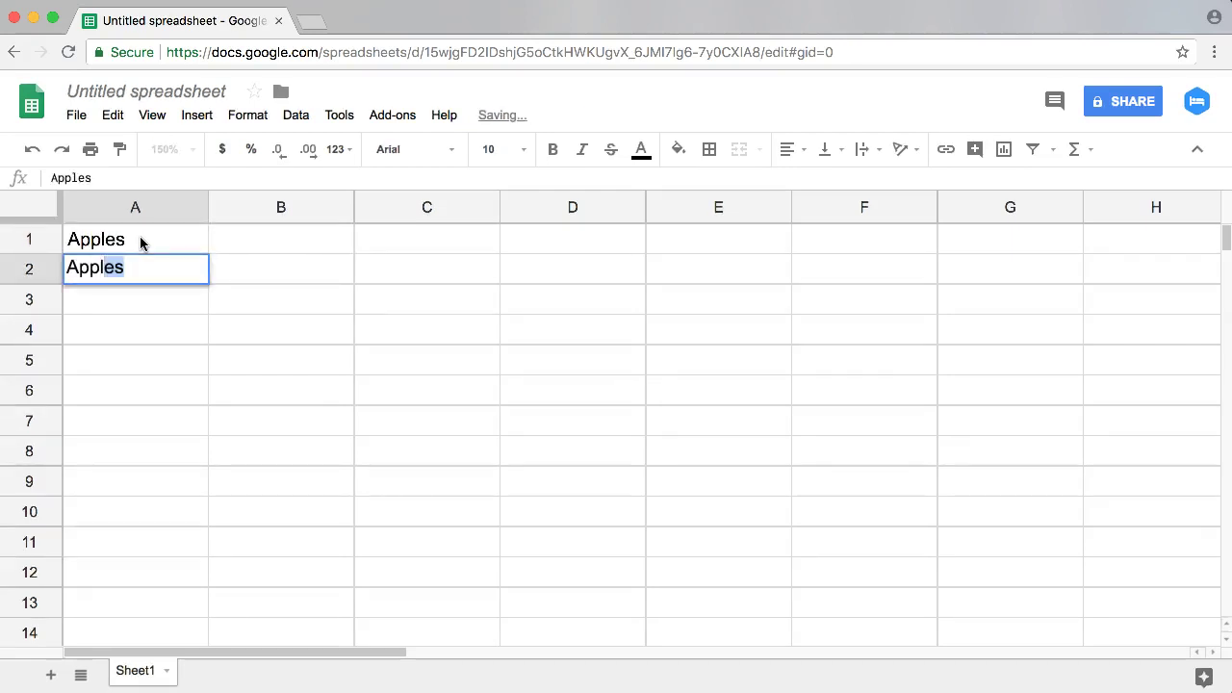
key(Return)
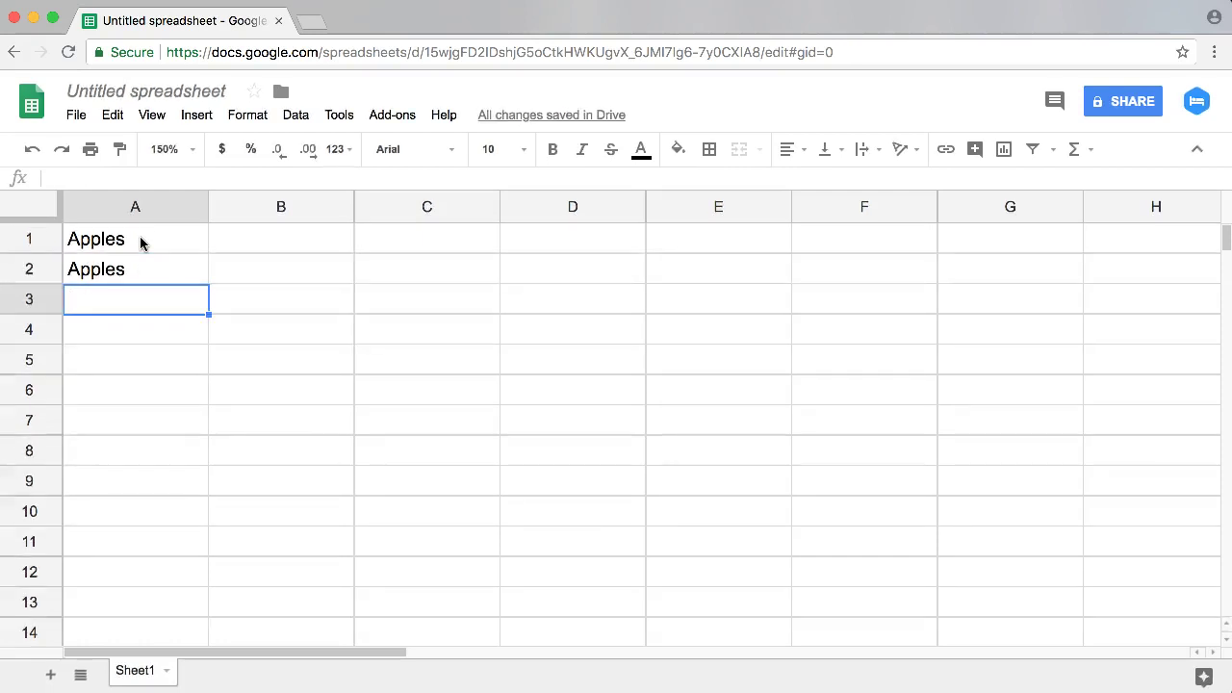
text(Grapes)
key(Return)
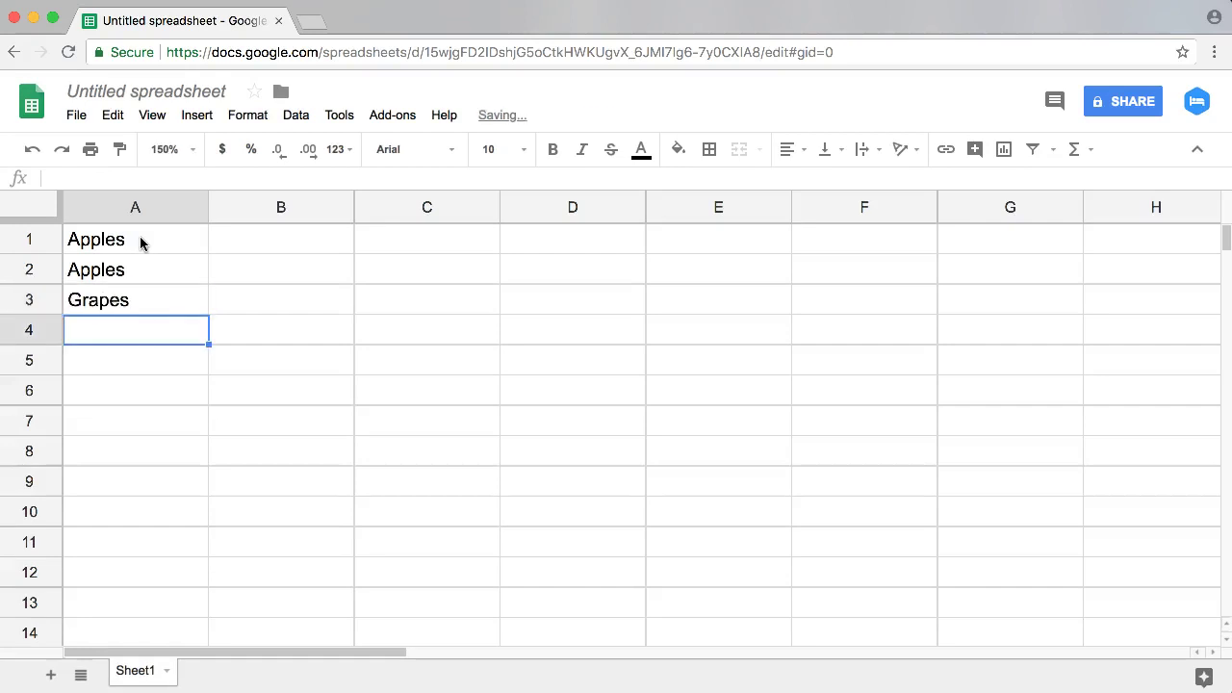
Continue the fruit list with Melon, Mango and Oranges in cells A4 to A6
text(Melon)
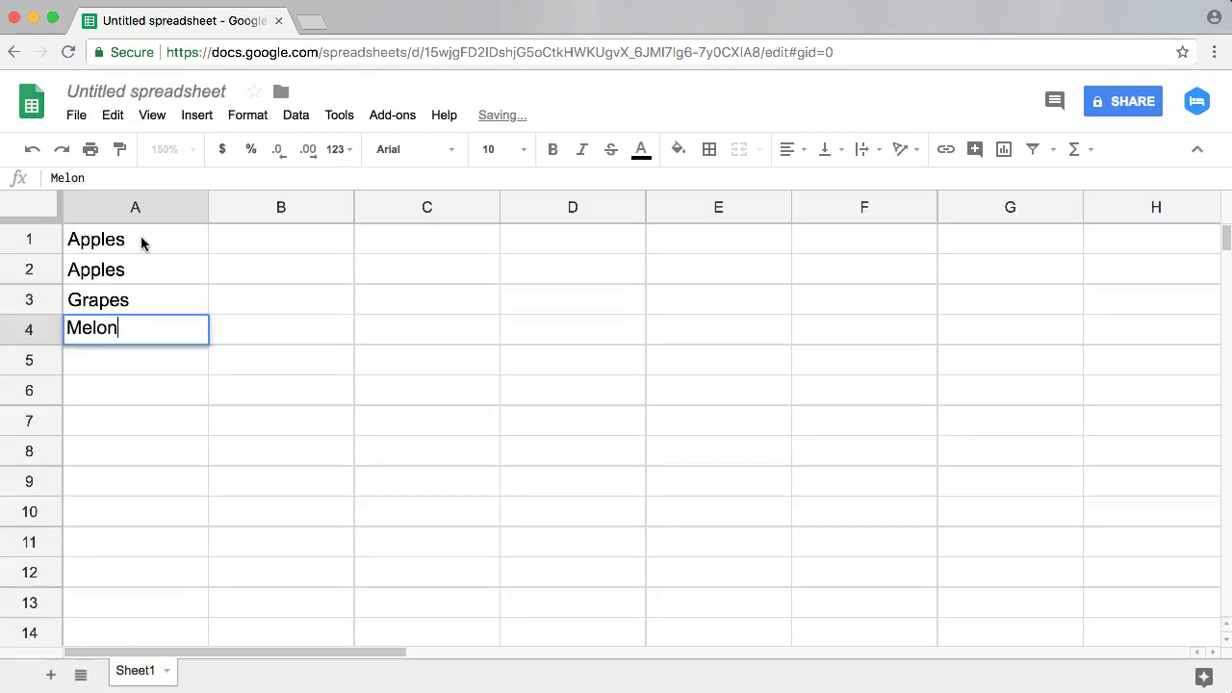
key(Return)
text(Mango)
key(Return)
text(Oranges)
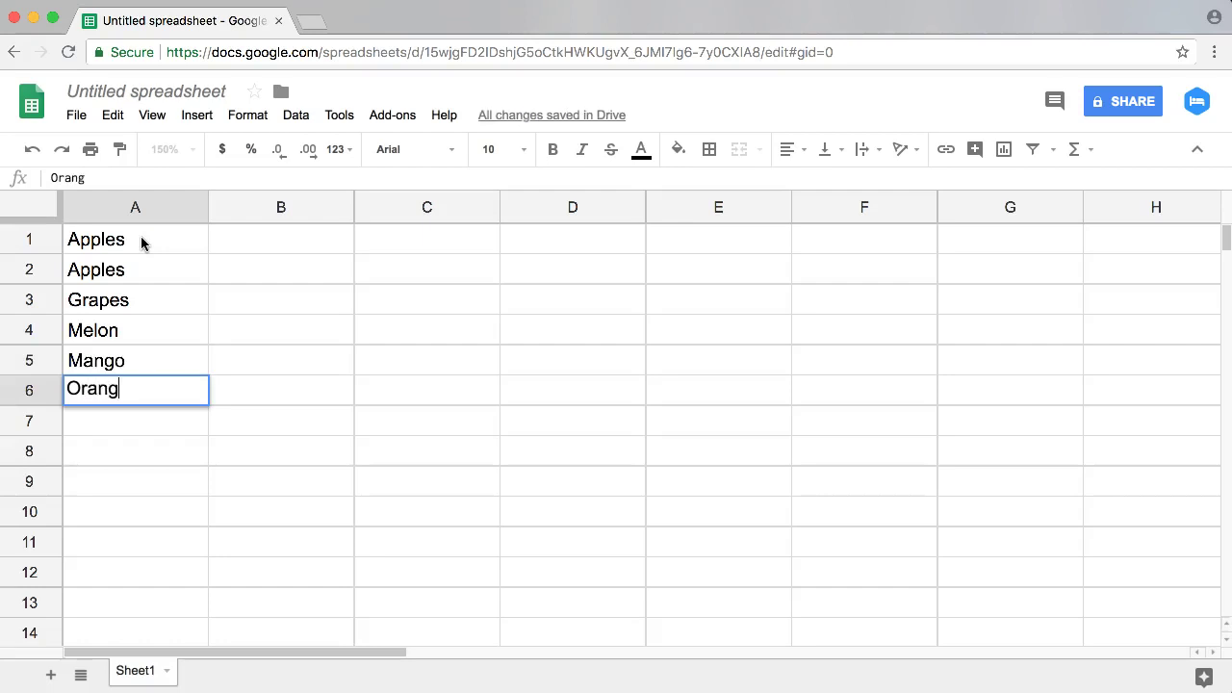
key(Return)
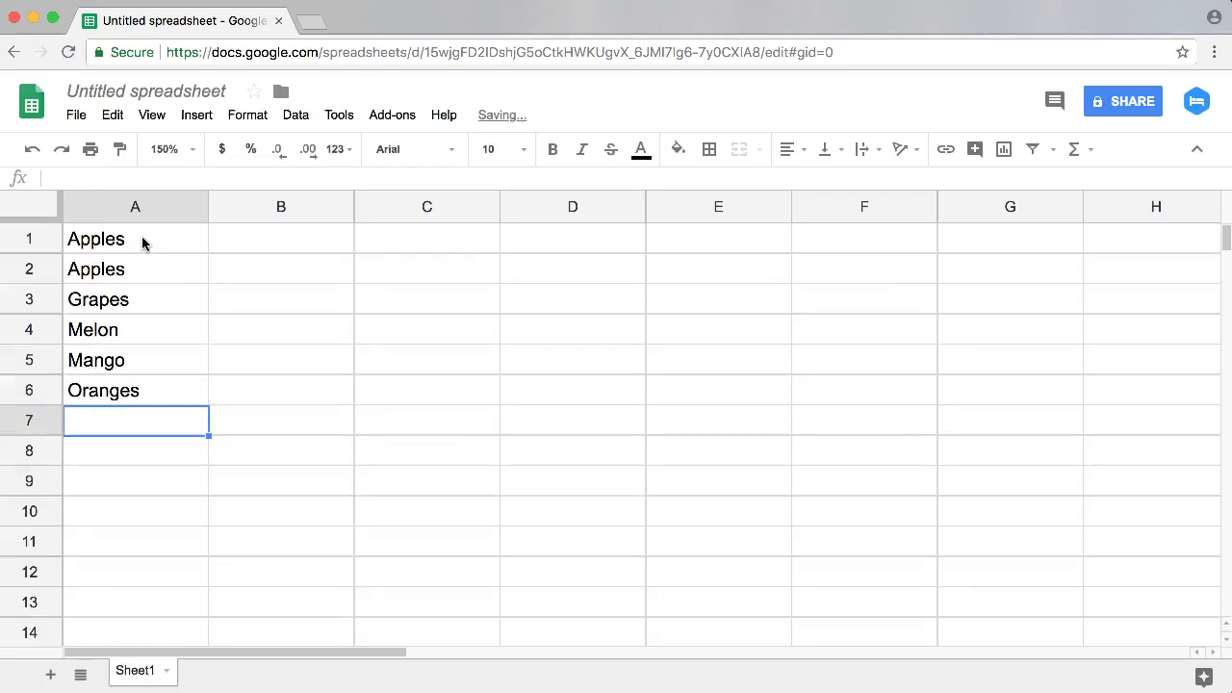
Add Melon, Mango and Apples to the fruit list in cells A7 to A9
text(Melon)
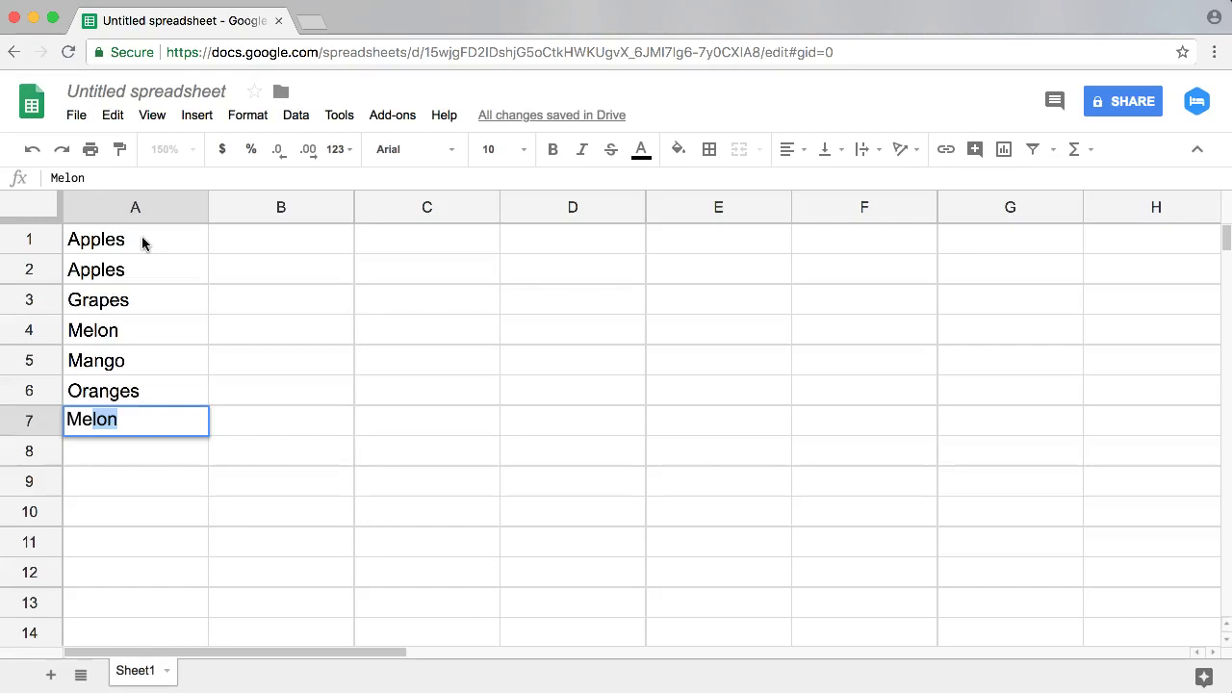
key(Return)
text(Mango)
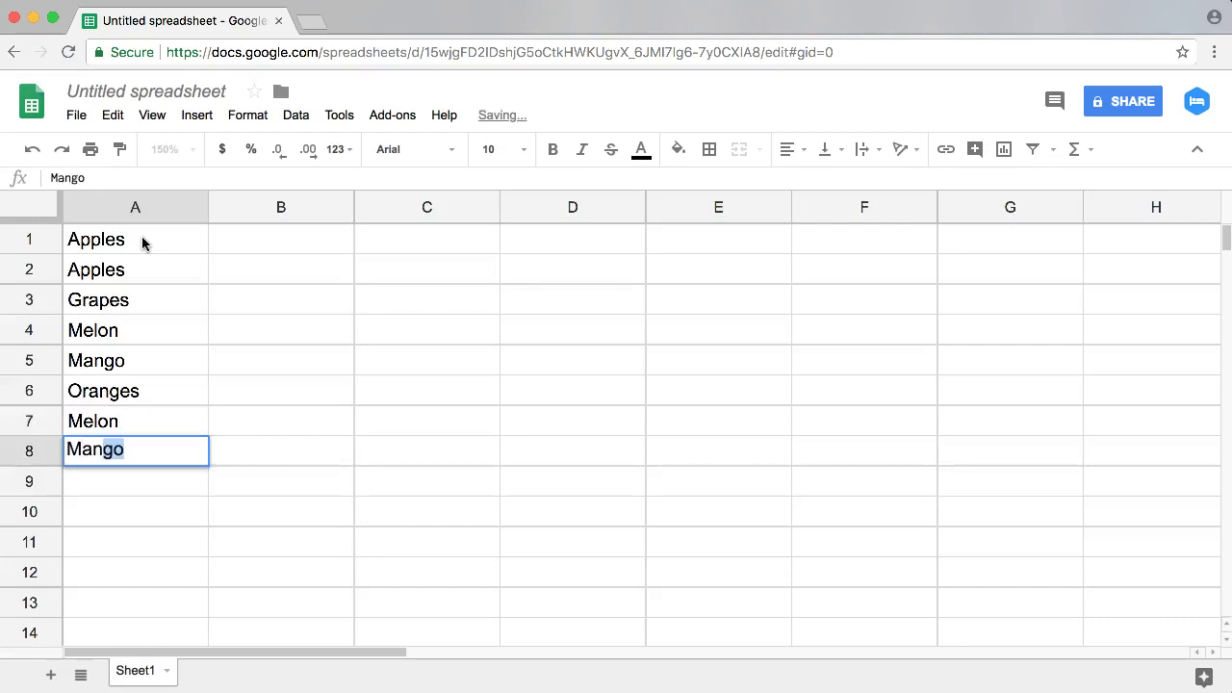
key(Return)
text(Apples)
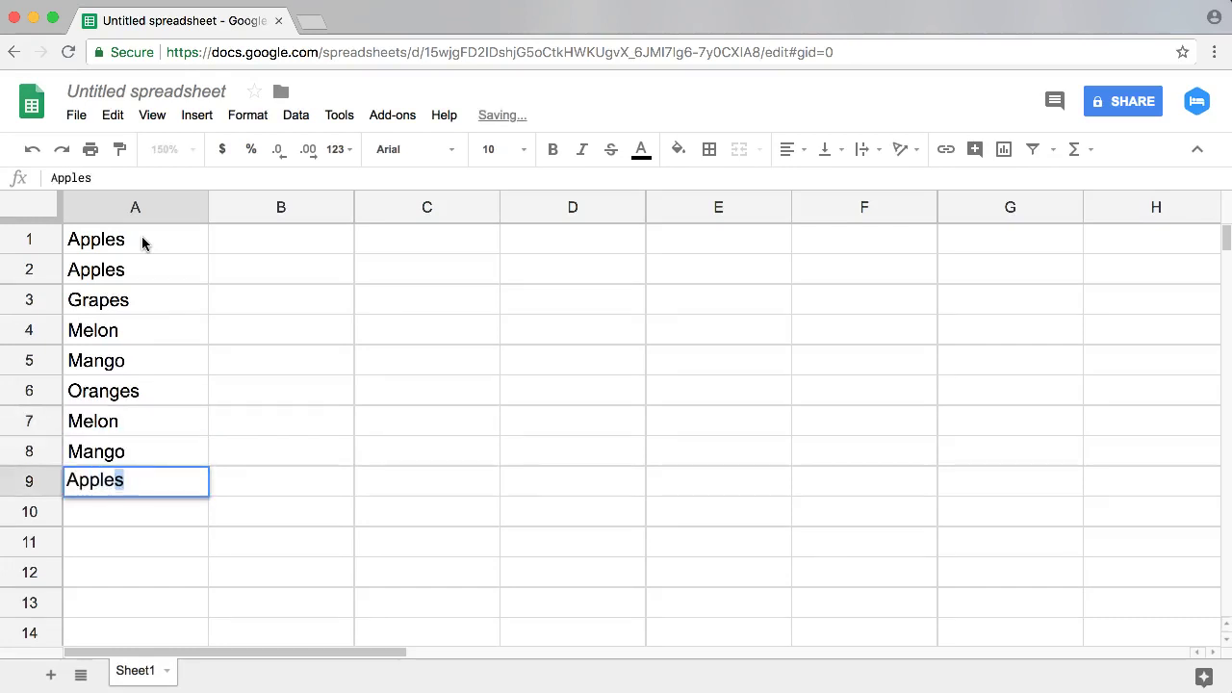
key(Return)
Complete the fruit list with Oranges in A10 and Mango in A11
text(Or)
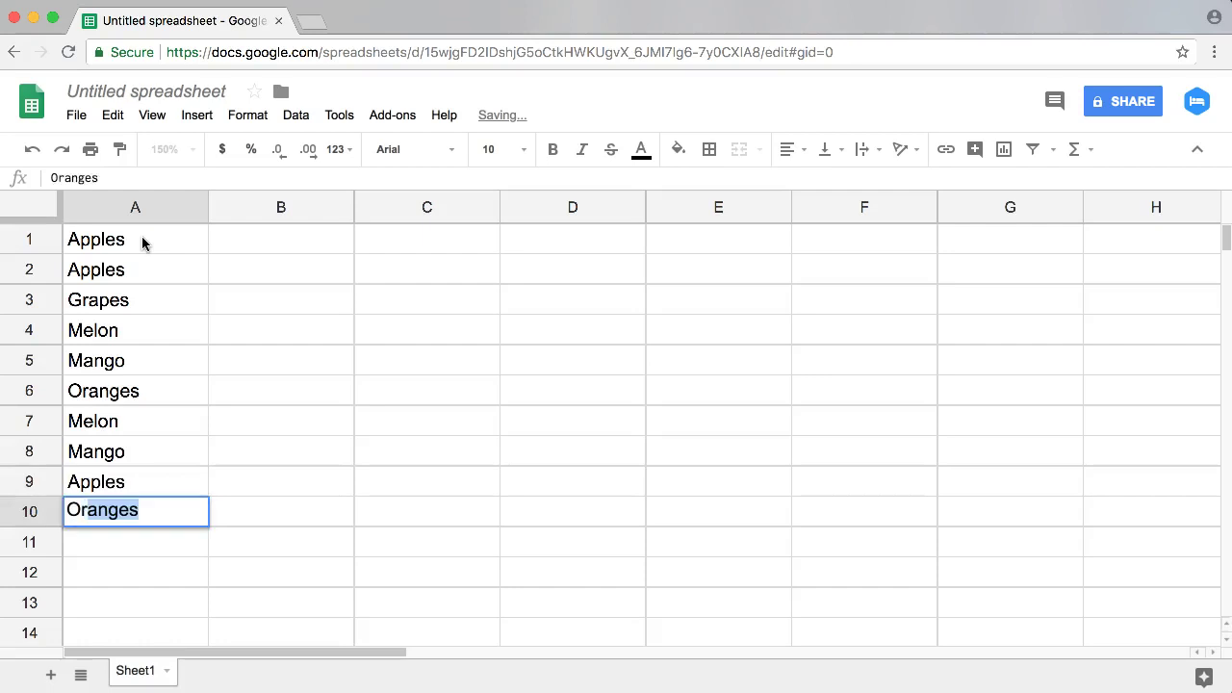
key(Return)
text(M)
key(Return)
key(Up)
text(M)
key(Tab)
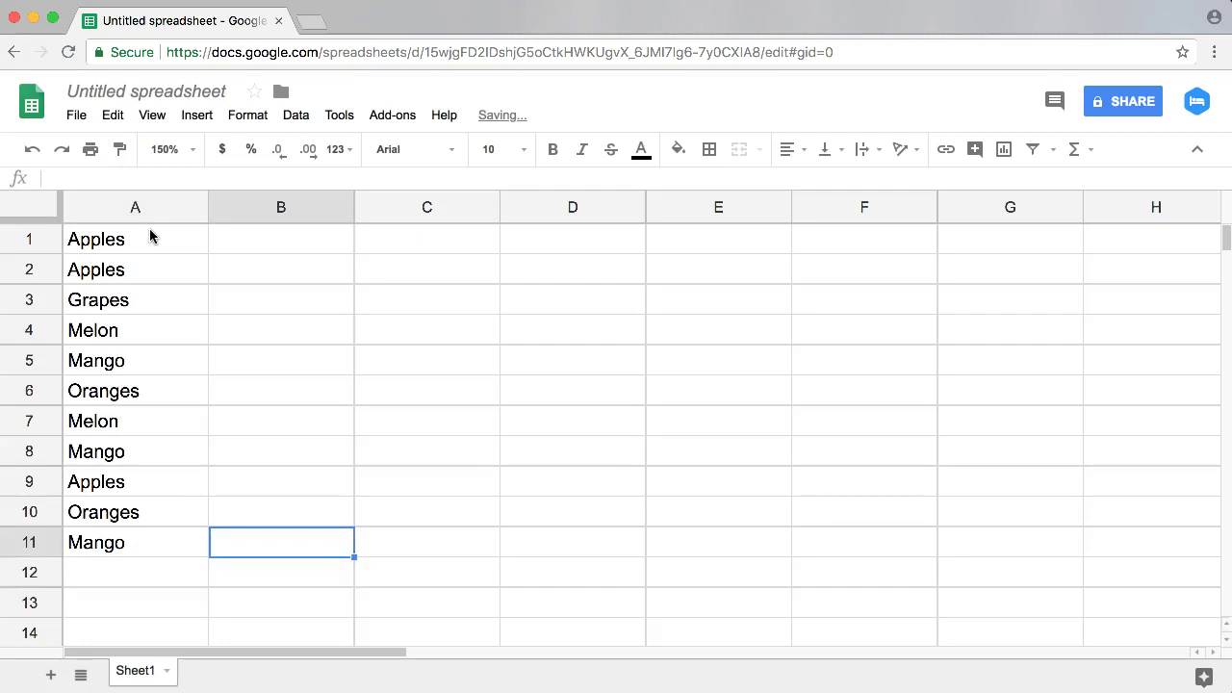
Copy the fruit list in A1:A11 and paste it directly below, starting at A12
key(Up)
key(Up)
key(Up)
key(Up)
key(Up)
key(Up)
key(Up)
key(Up)
key(Up)
key(Up)
key(Left)
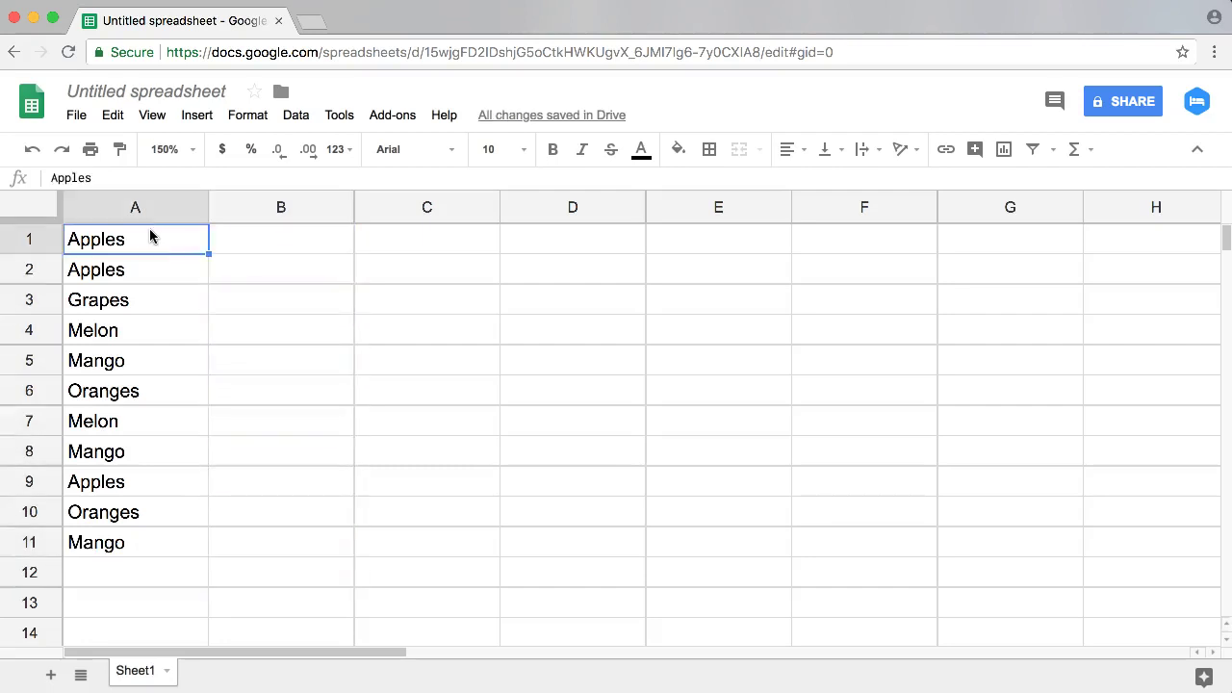
drag(135, 246, 138, 552)
key(super+c)
click(129, 572)
key(super+v)
Paste the copied fruit list two more times beneath the existing entries, extending column A to row 44
scroll(129, 561, down, 5)
click(128, 542)
key(super+v)
scroll(127, 545, down, 5)
click(125, 544)
key(super+v)
scroll(266, 454, up, 10)
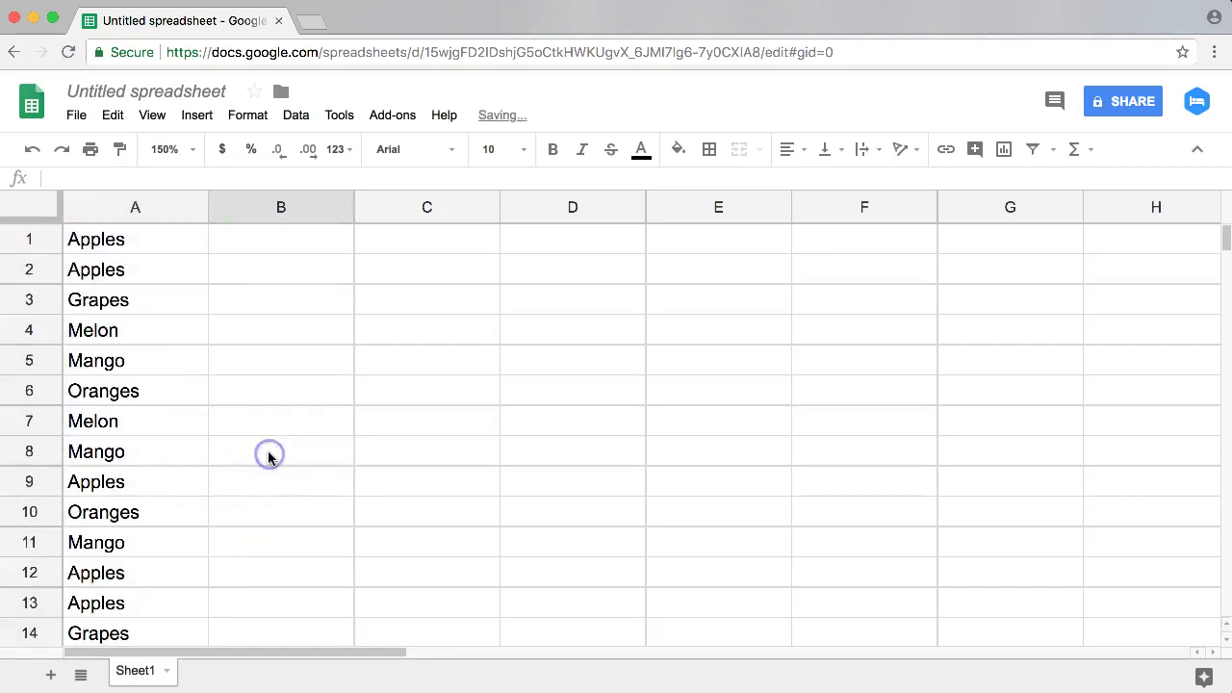
Examine the whole fruit list in column A from the first entry to the last
click(451, 237)
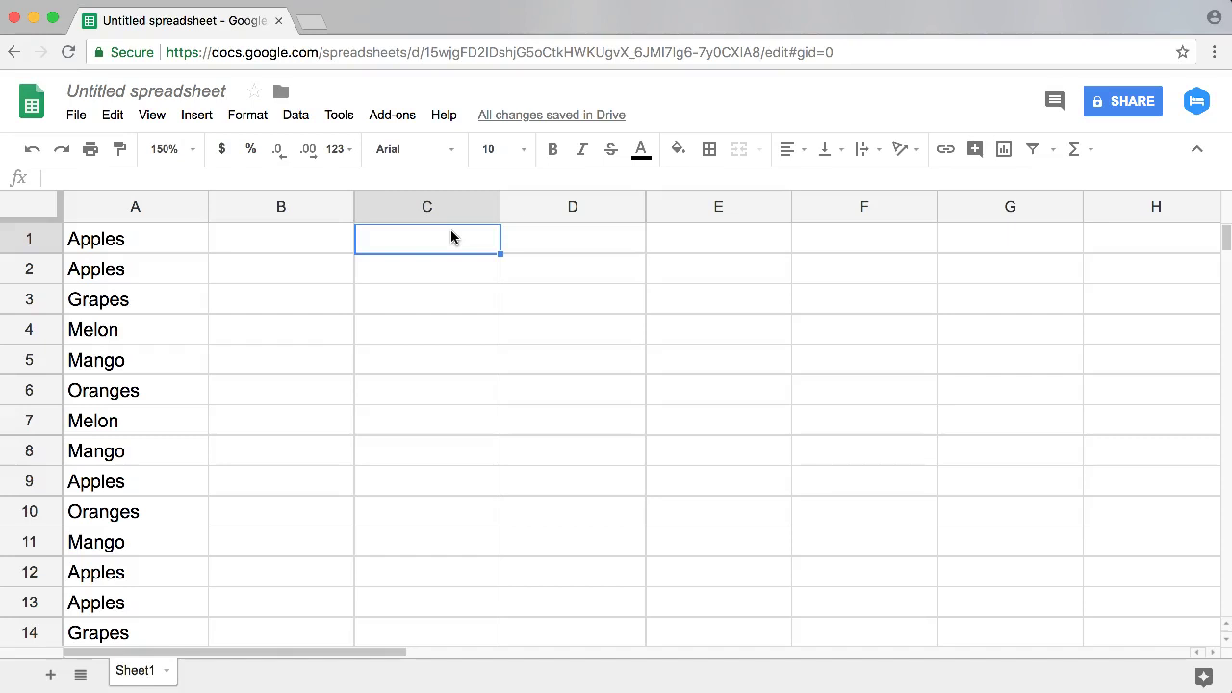
scroll(195, 322, down, 15)
scroll(169, 326, up, 6)
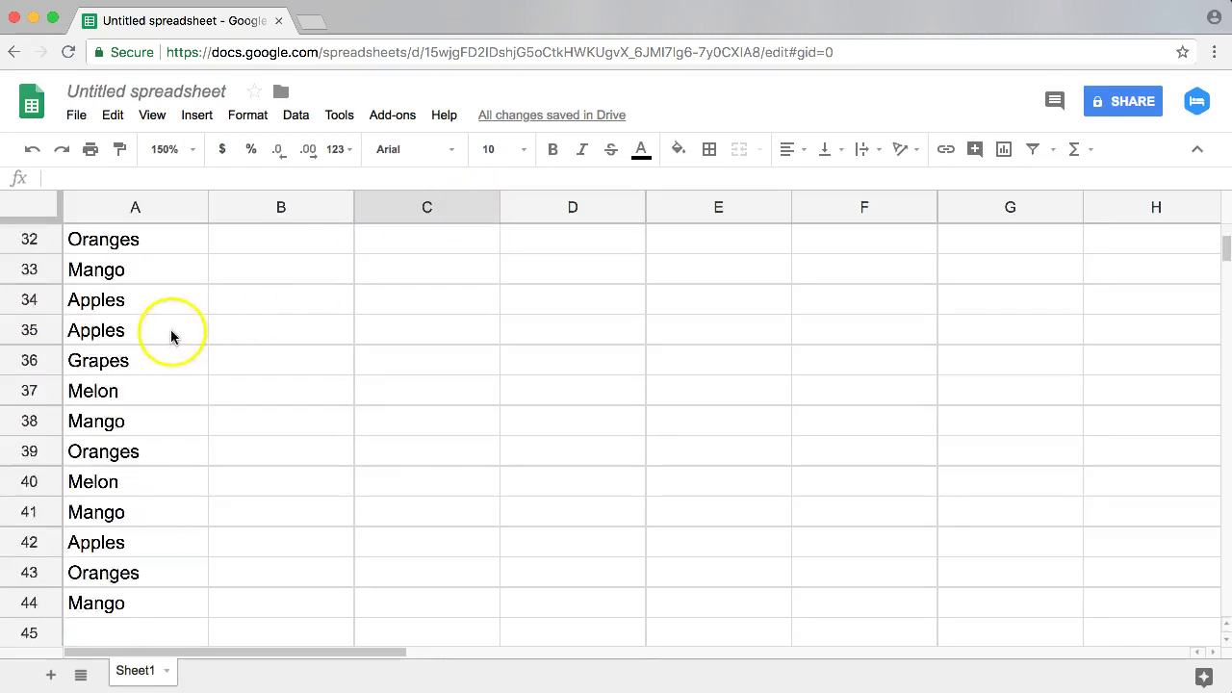
scroll(171, 329, up, 9)
click(142, 205)
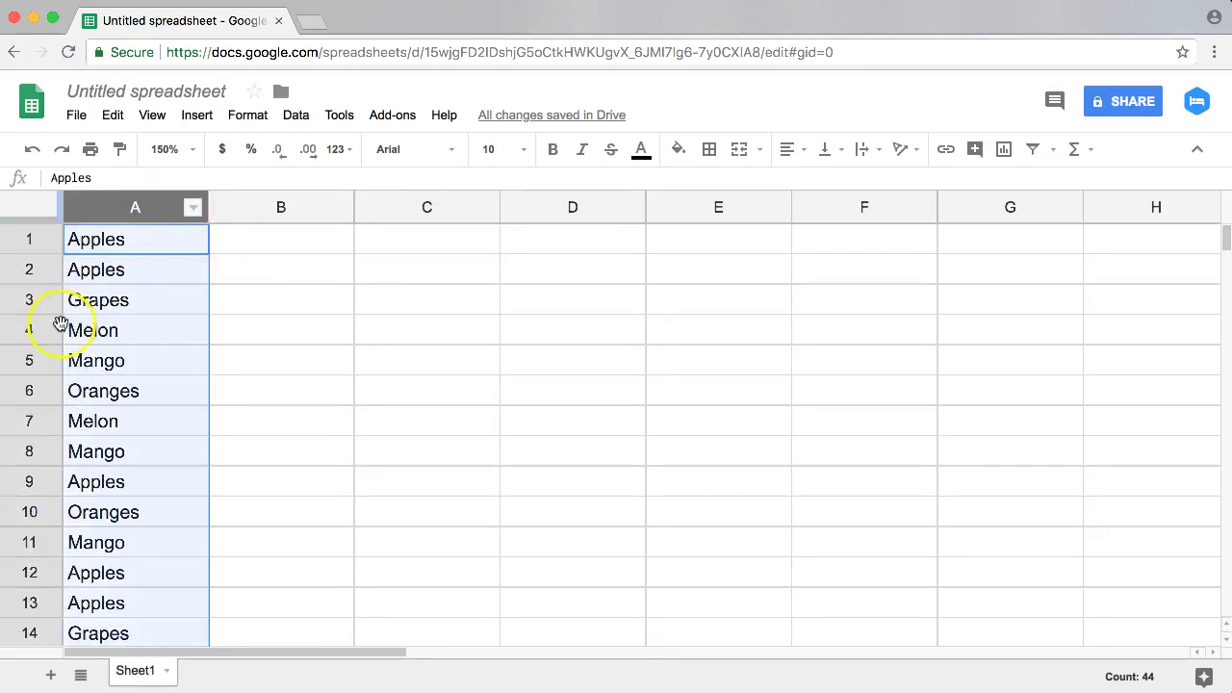
click(84, 270)
drag(118, 337, 151, 366)
click(160, 245)
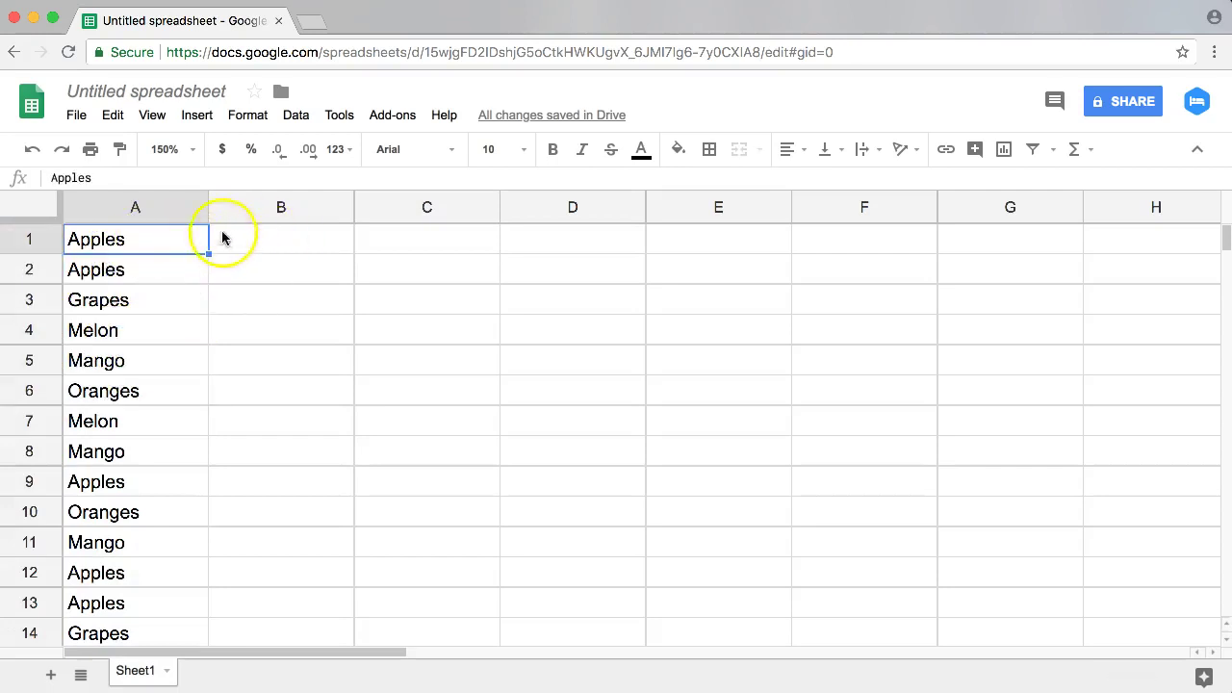
Enter the formula =COUNTIF(A:A,B1) in C1 to count how often B1's value occurs in column A
click(297, 226)
click(394, 234)
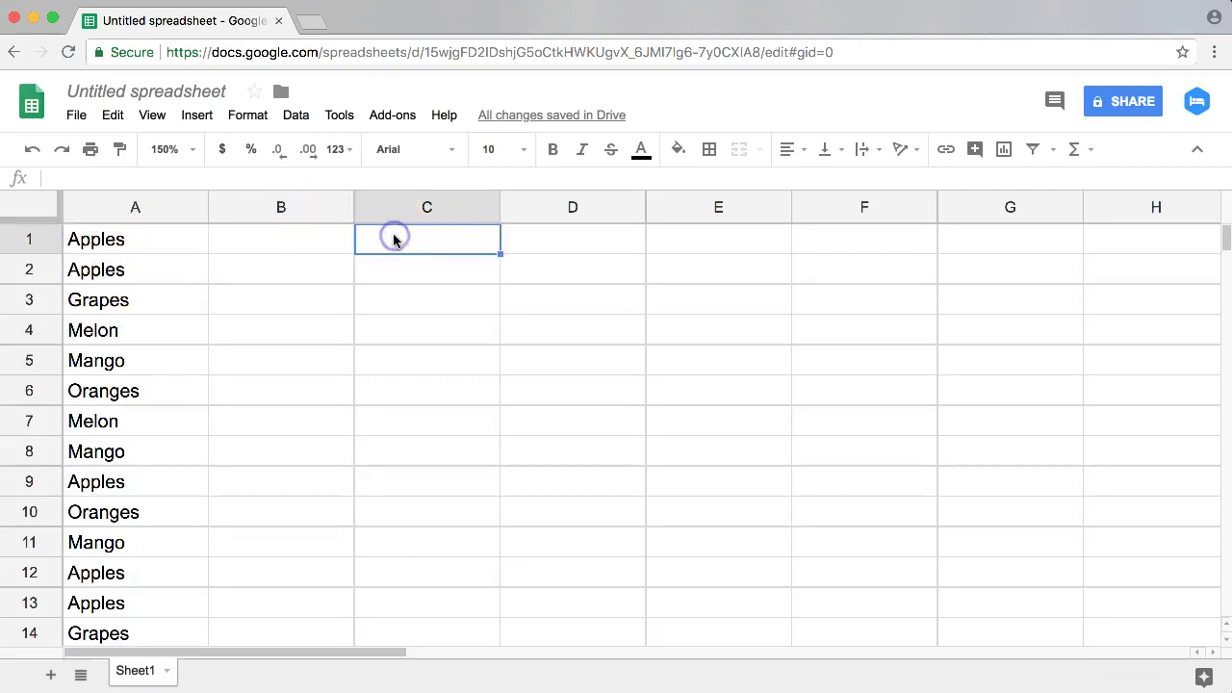
text(=)
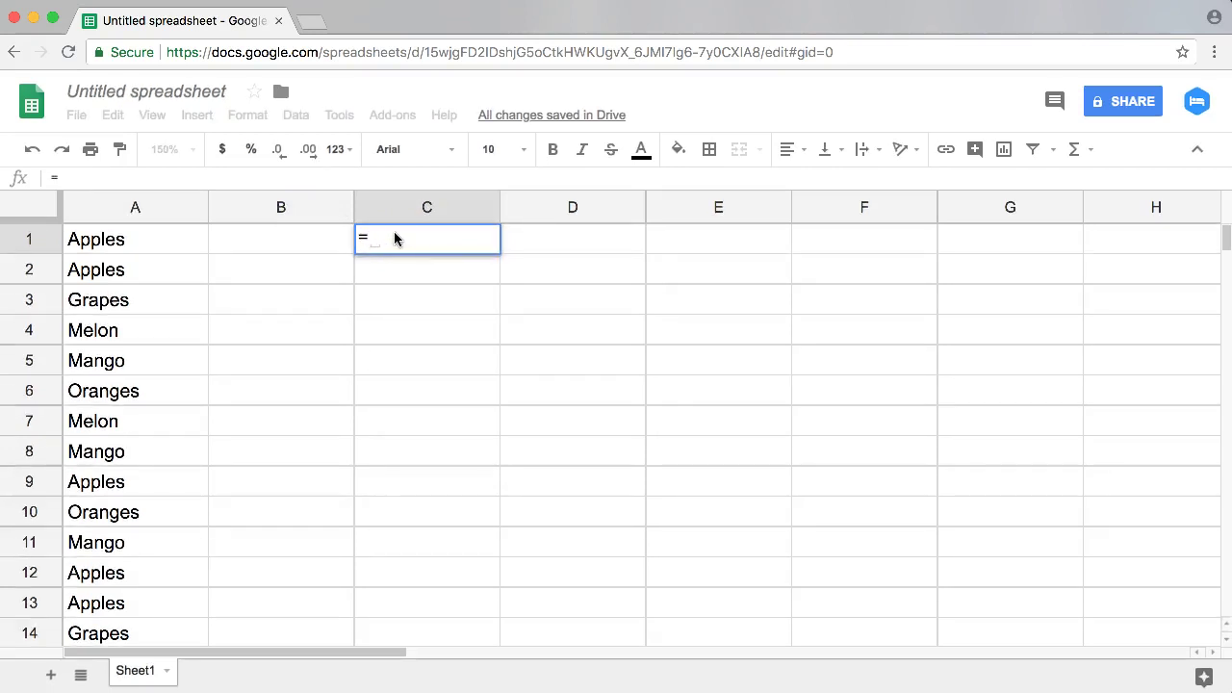
text(COUNTF)
key(BackSpace)
text(IF)
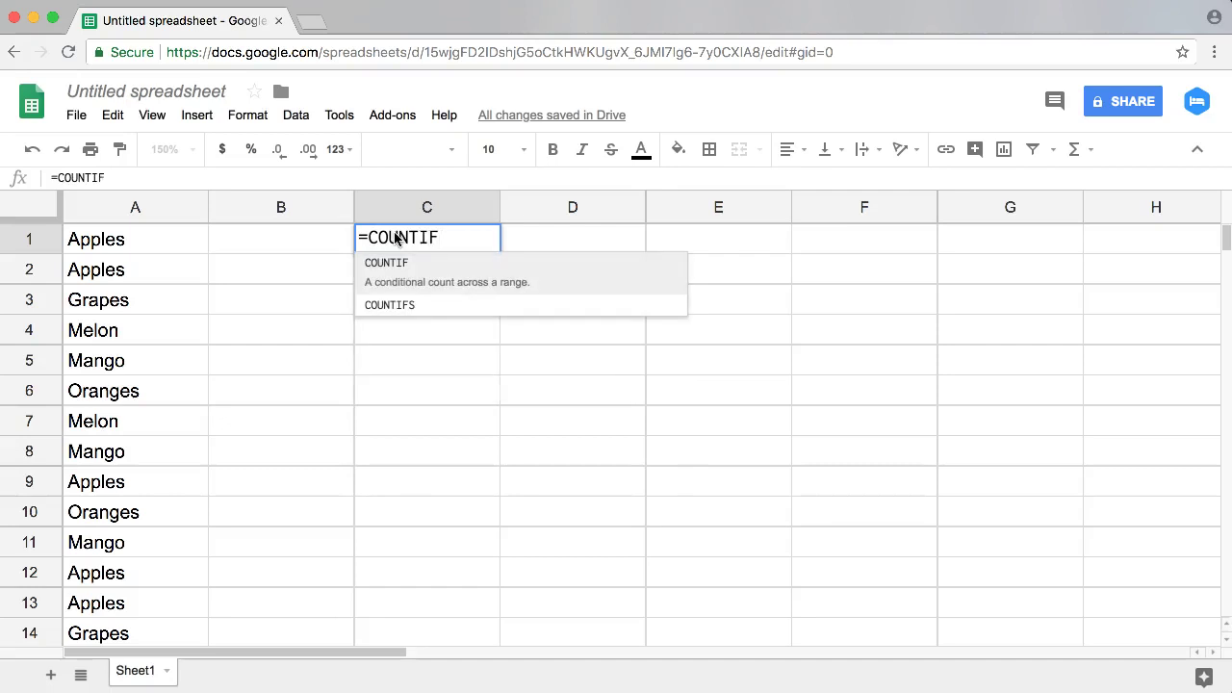
text(()
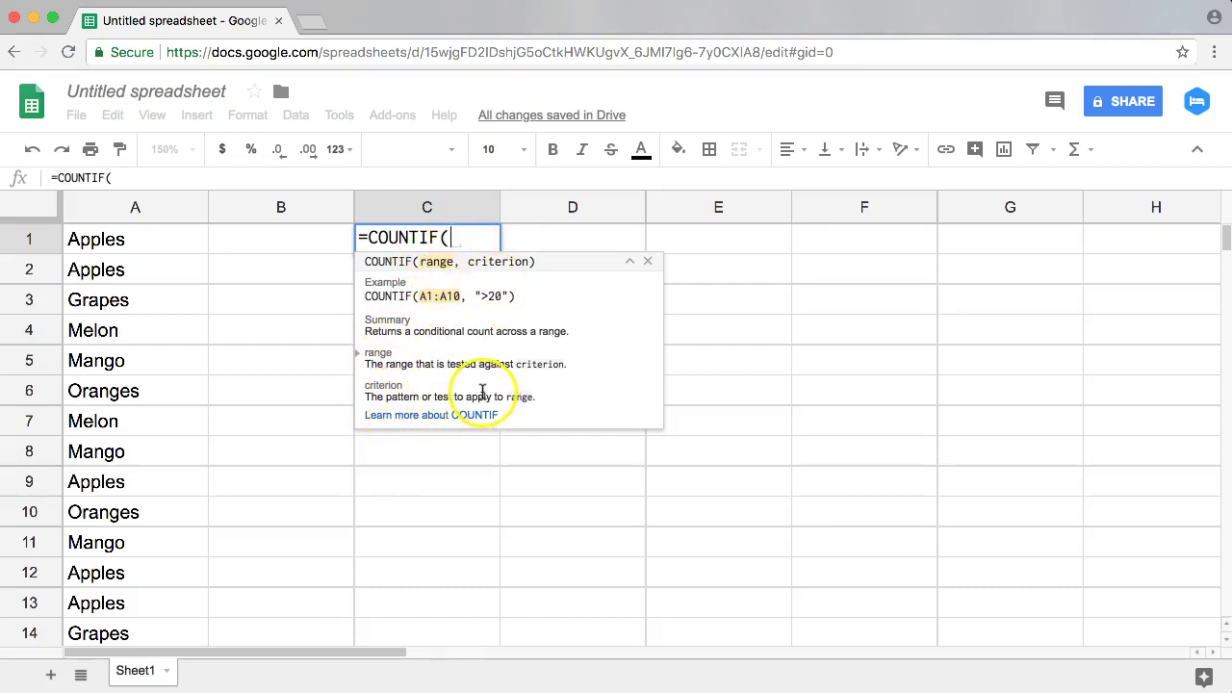
click(135, 207)
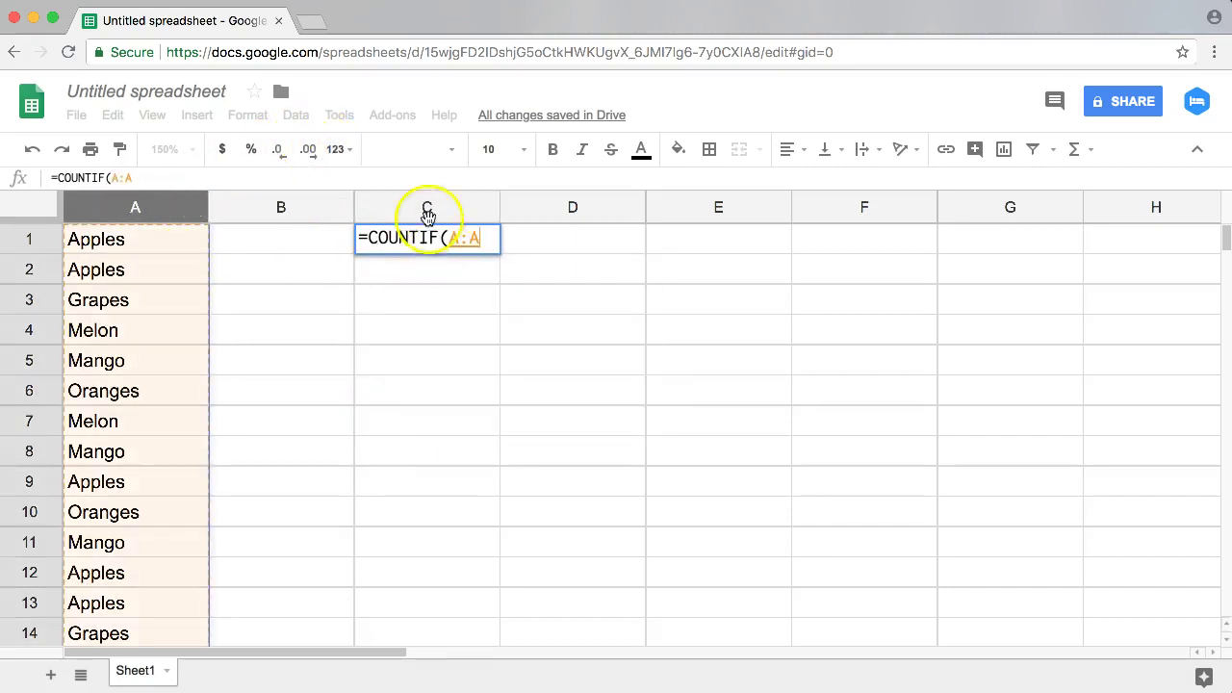
text(,)
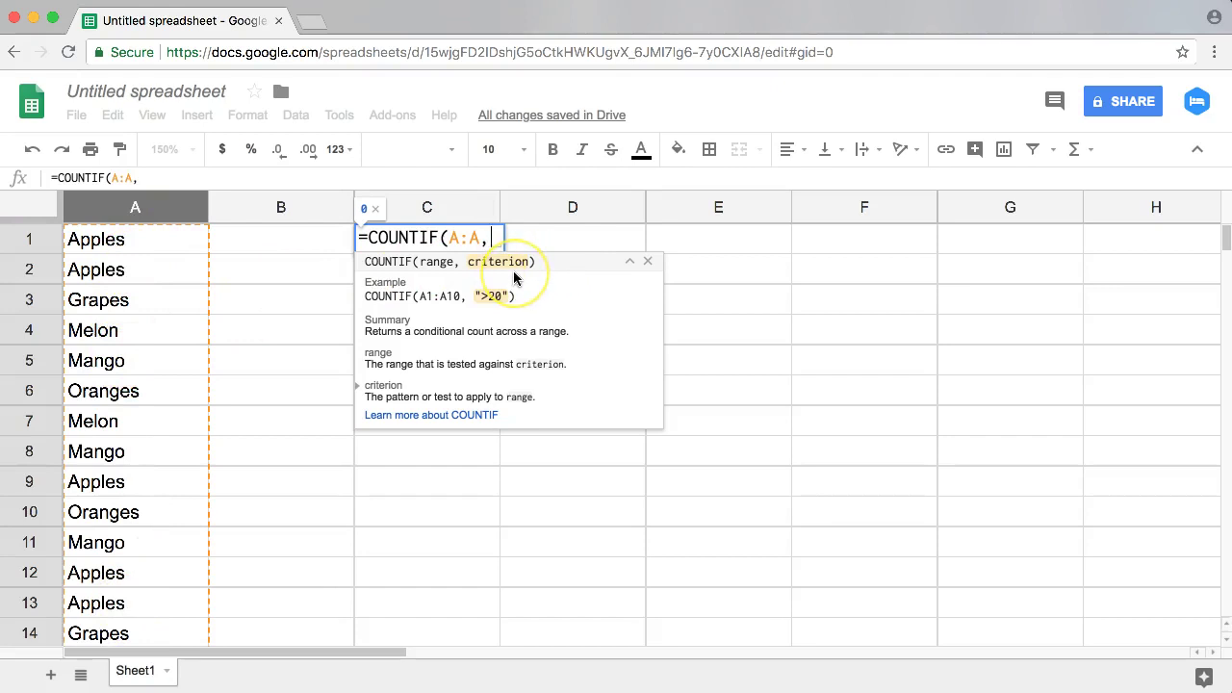
click(262, 240)
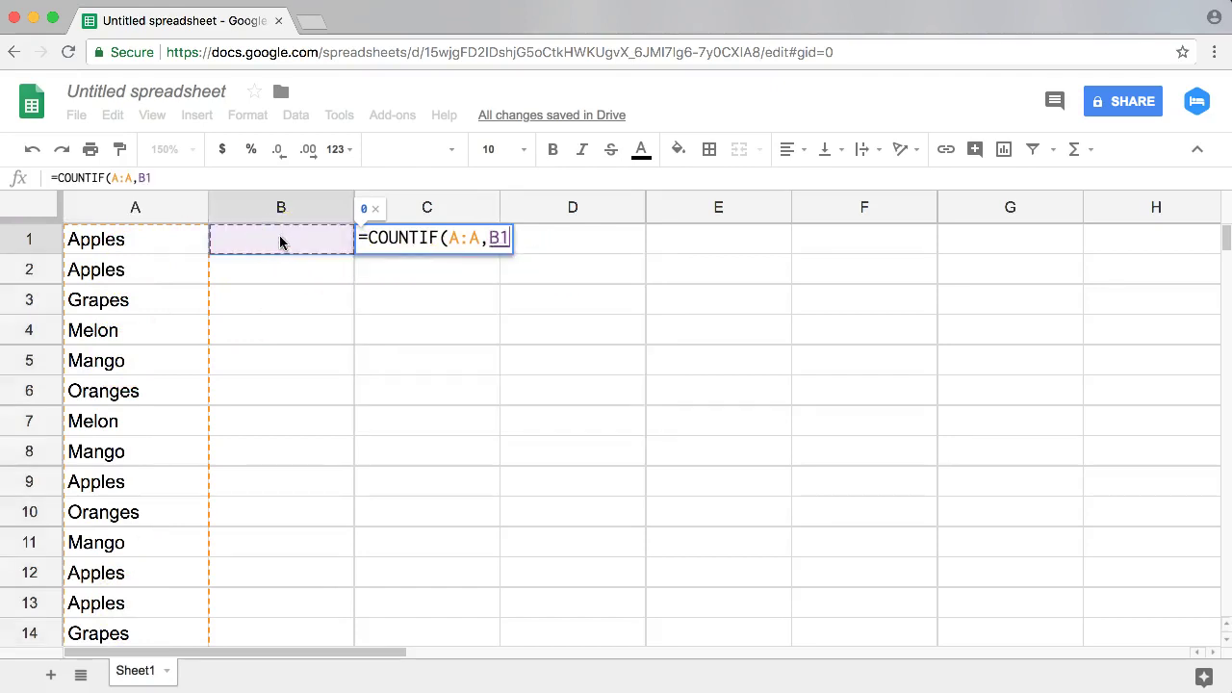
text())
key(Return)
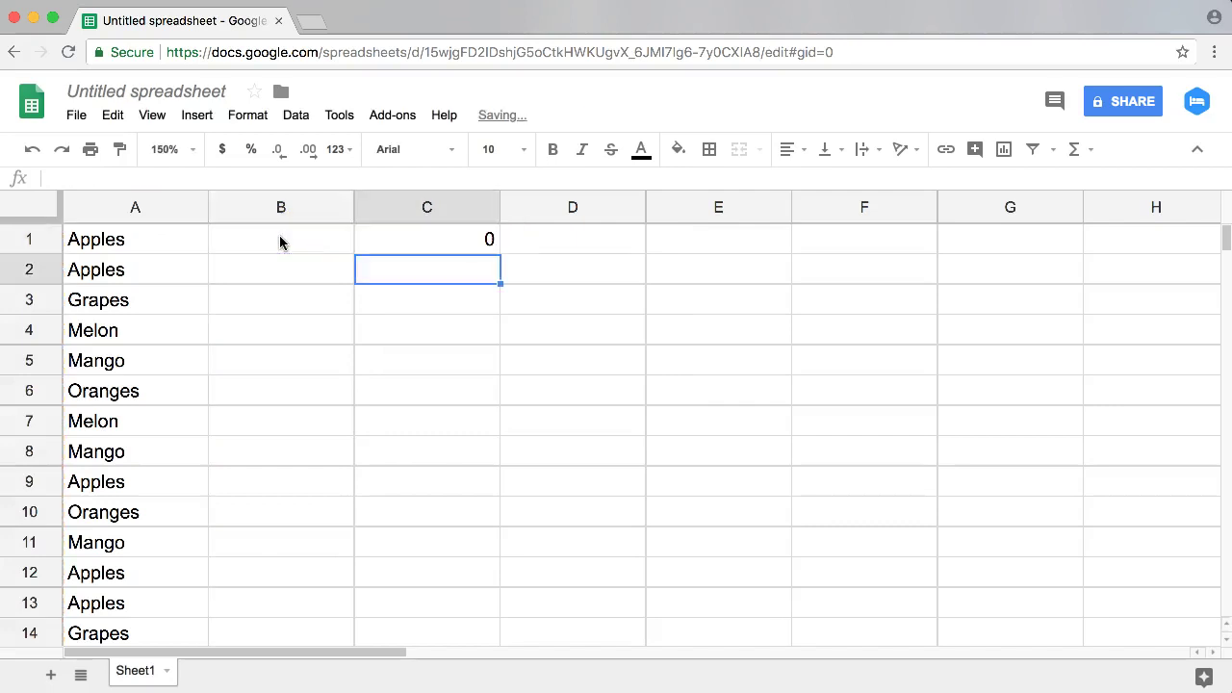
Enter Apples in B1 as the criterion for the COUNTIF formula in C1
click(464, 237)
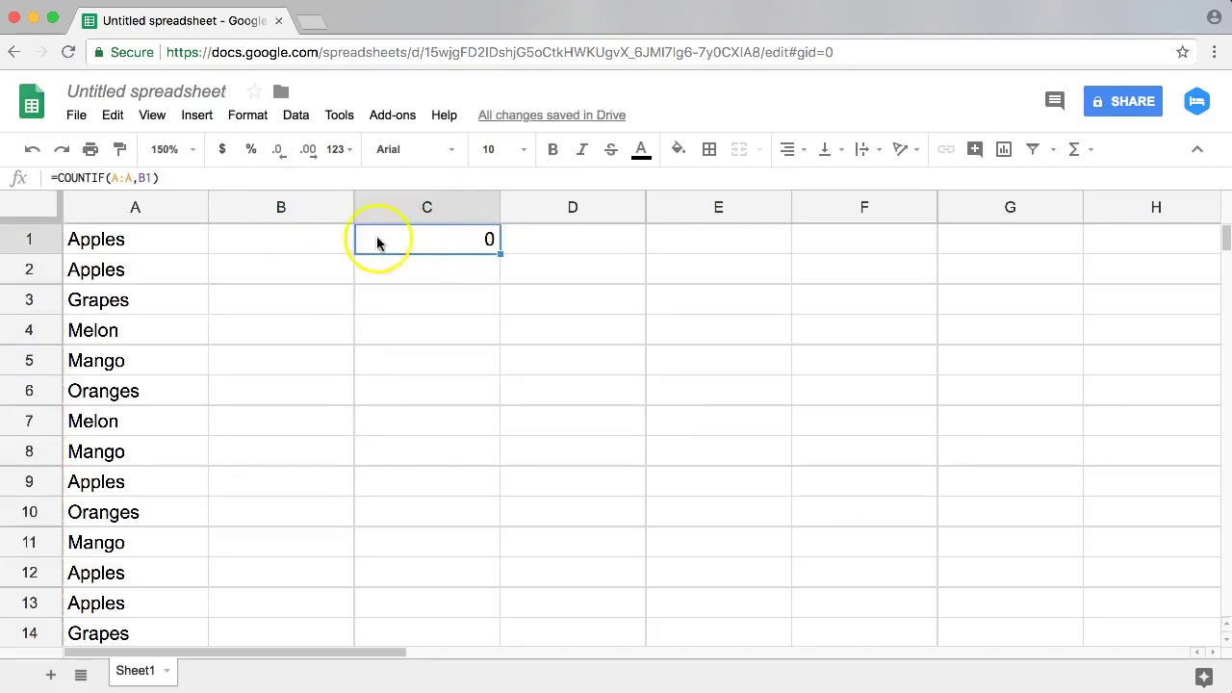
click(291, 239)
click(259, 244)
text(Apples)
key(Return)
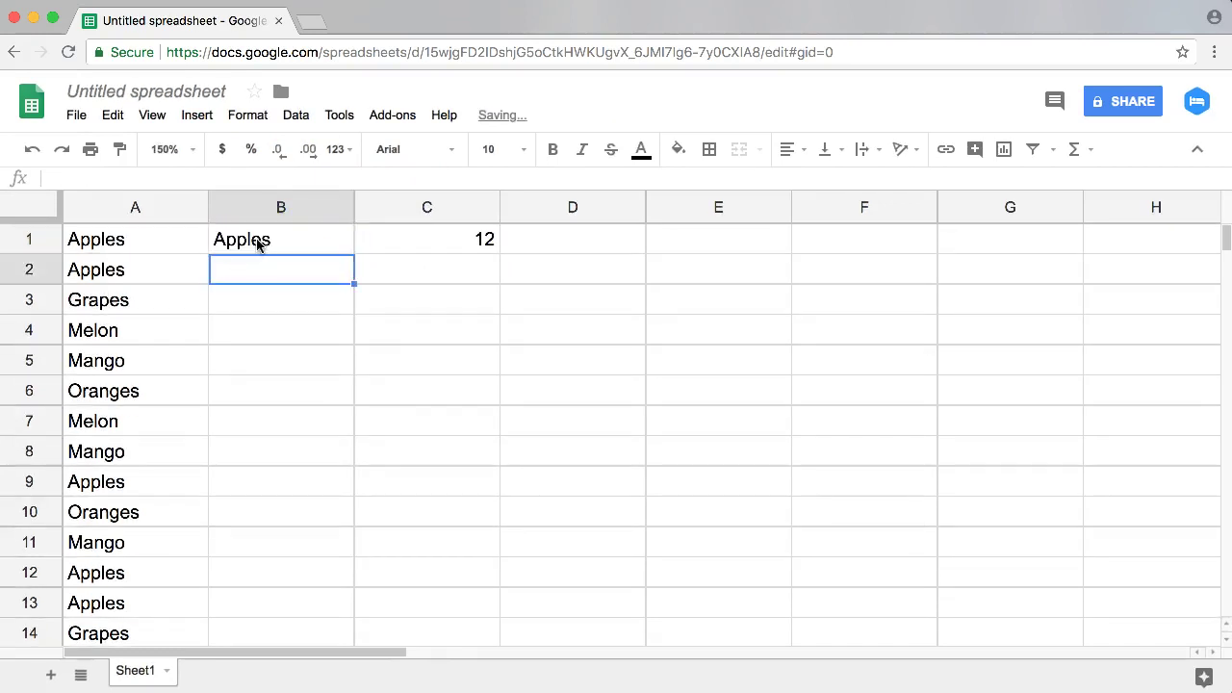
Look through the entries in column A to check them against the count for Apples
click(96, 250)
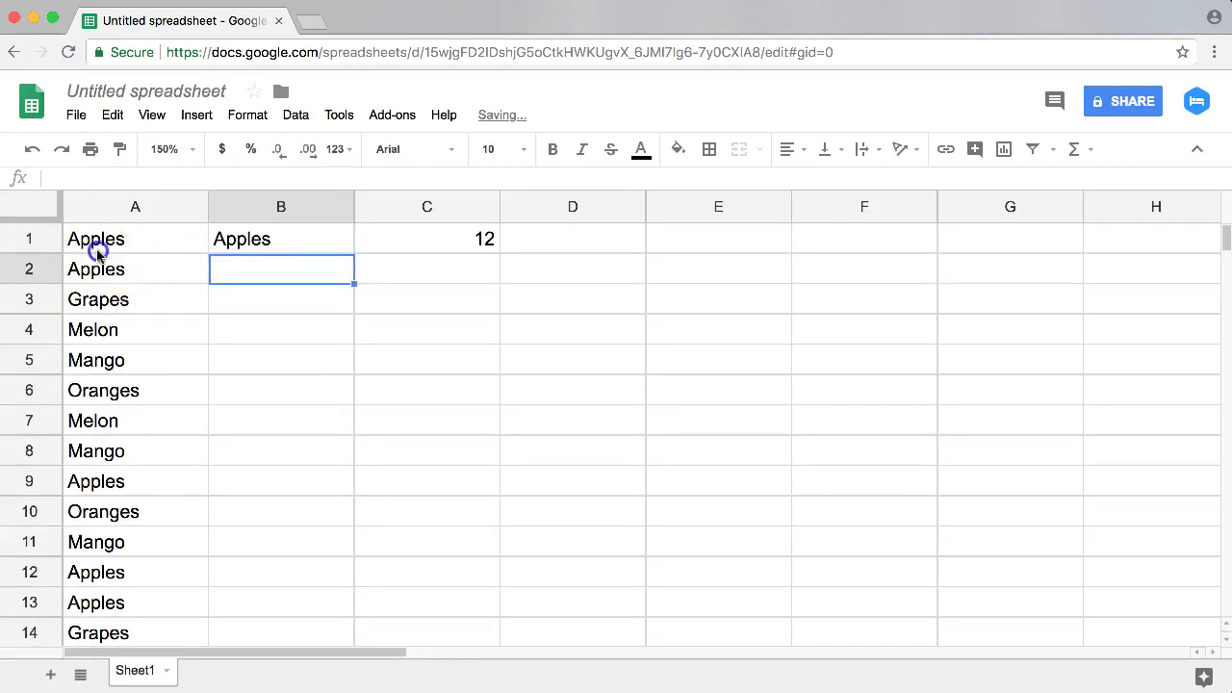
scroll(134, 308, down, 2)
scroll(134, 308, down, 10)
drag(101, 542, 97, 241)
scroll(135, 424, up, 11)
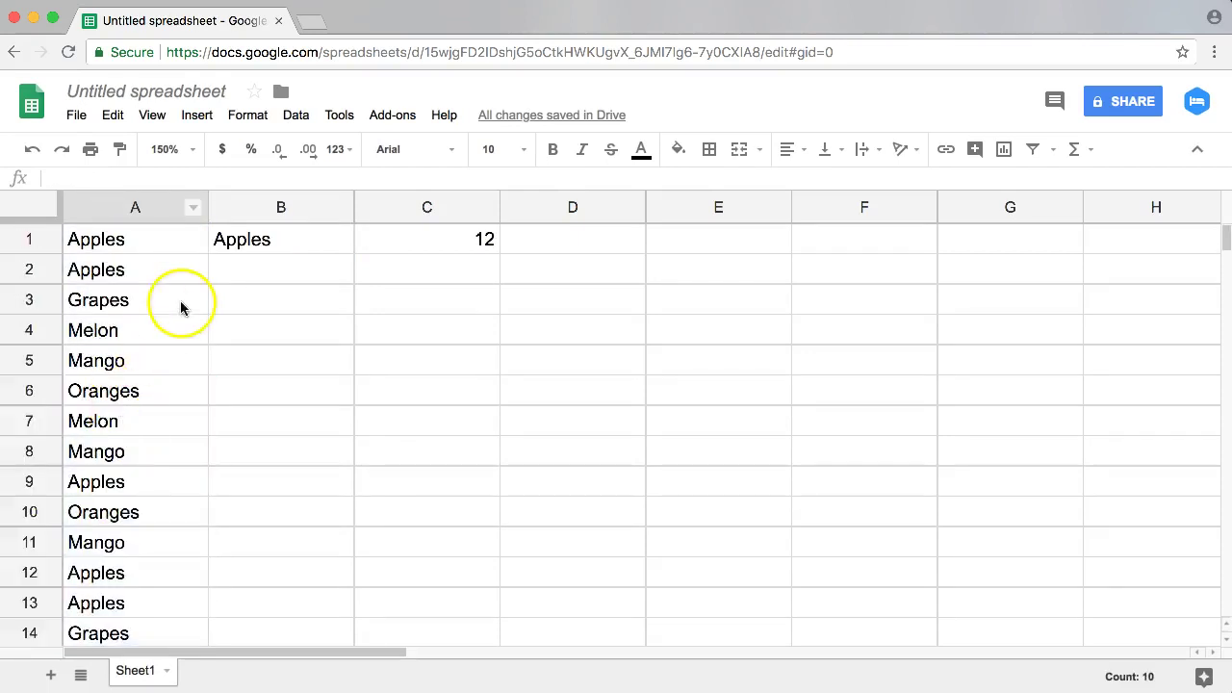
click(100, 265)
click(113, 318)
drag(125, 241, 122, 270)
Add a filter to column A and sort the fruit list A → Z
click(143, 206)
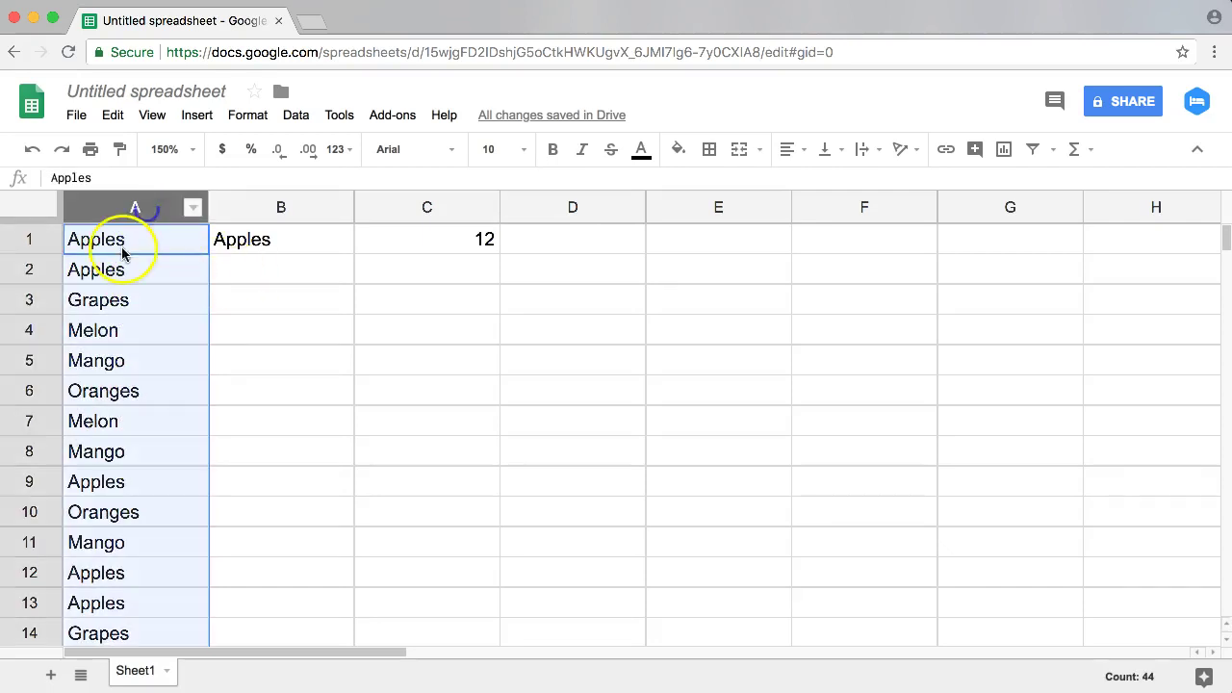
click(1032, 149)
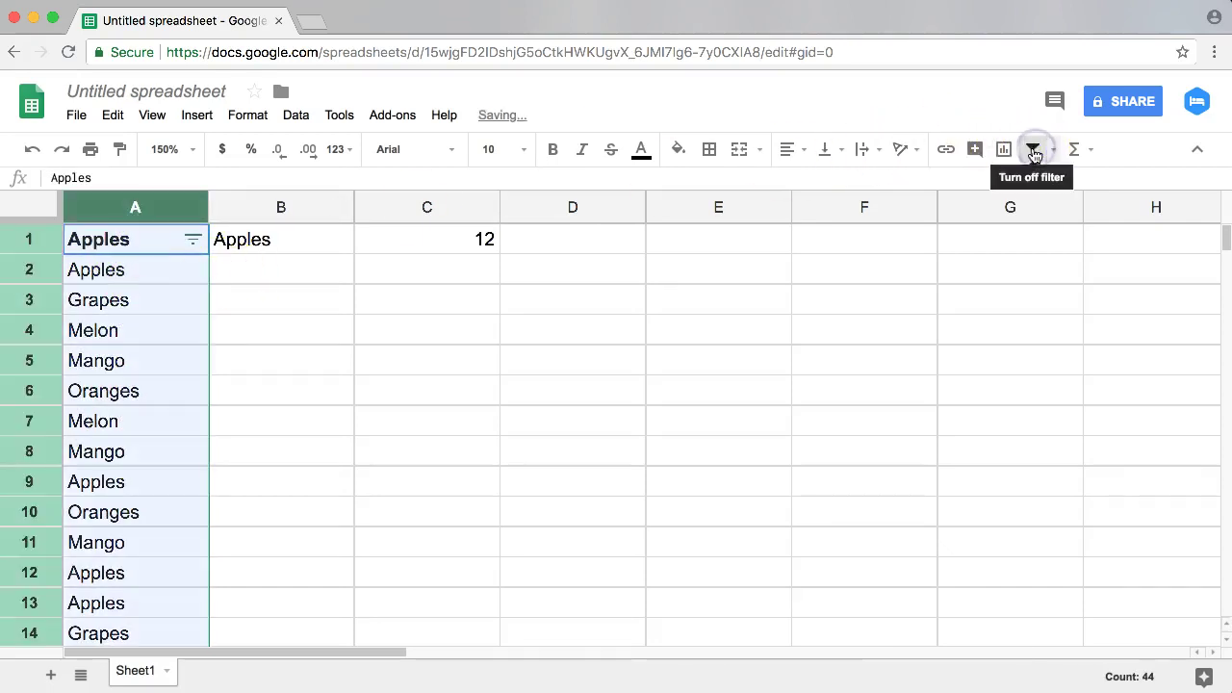
click(194, 239)
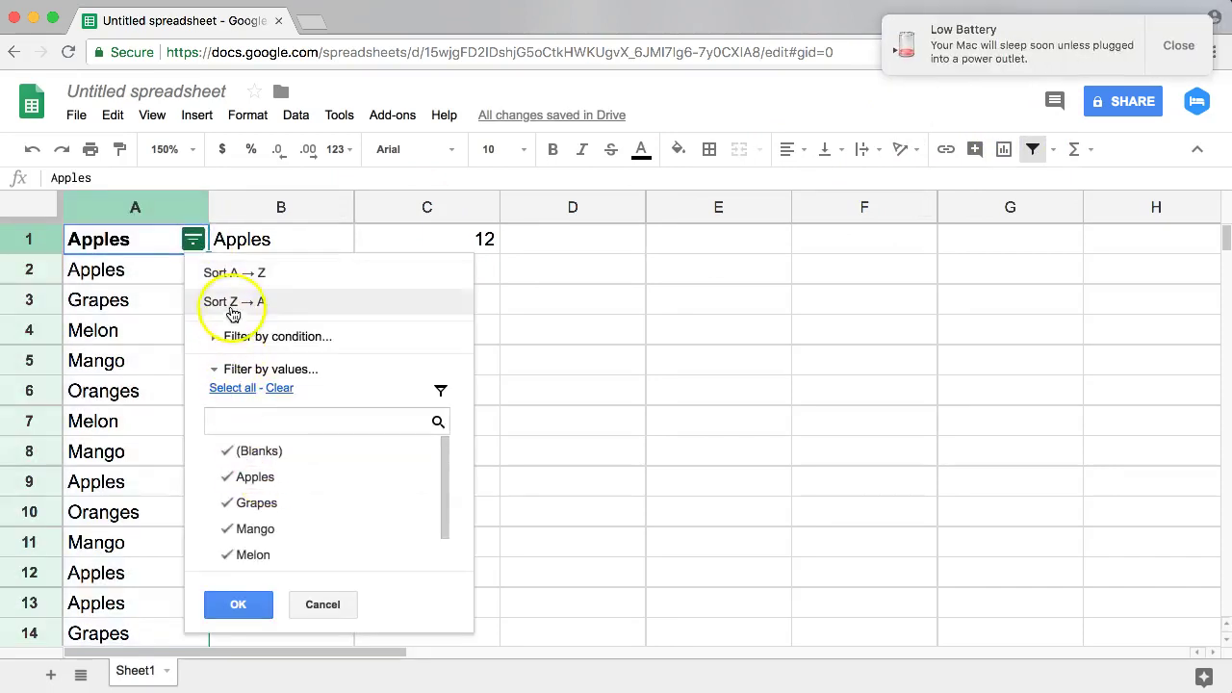
click(266, 272)
click(302, 388)
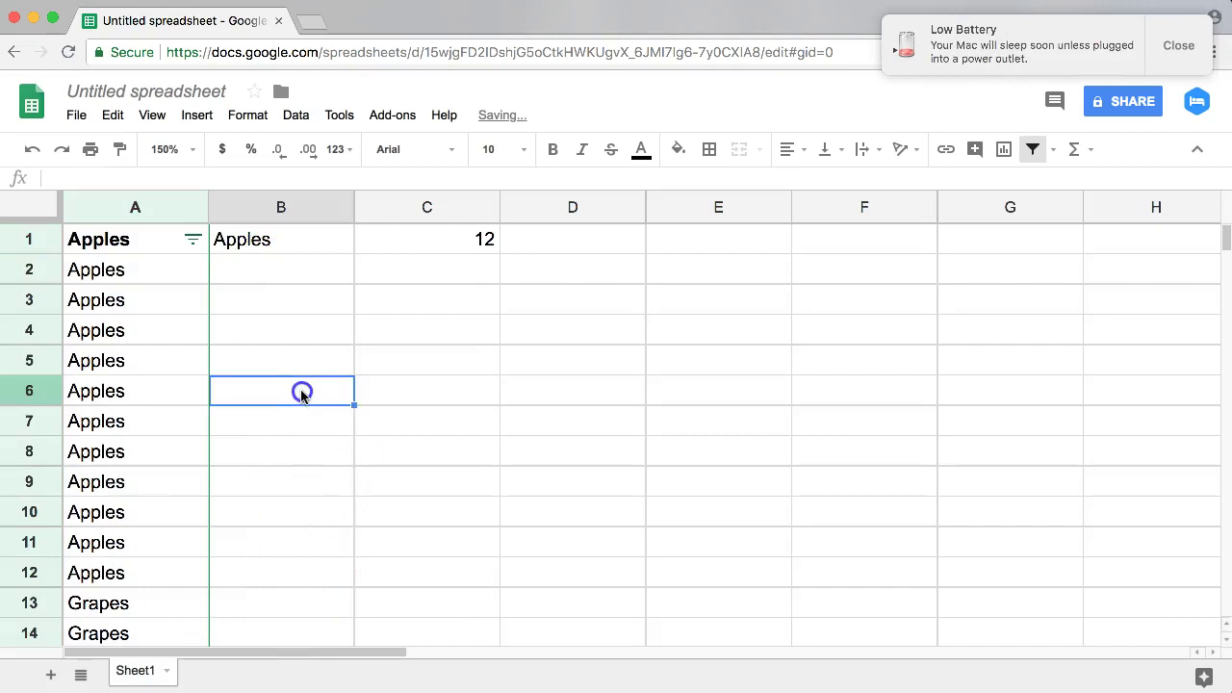
Dismiss the low-battery notification and check the sorted Apples rows A1:A12 against the COUNTIF result in C1
click(279, 367)
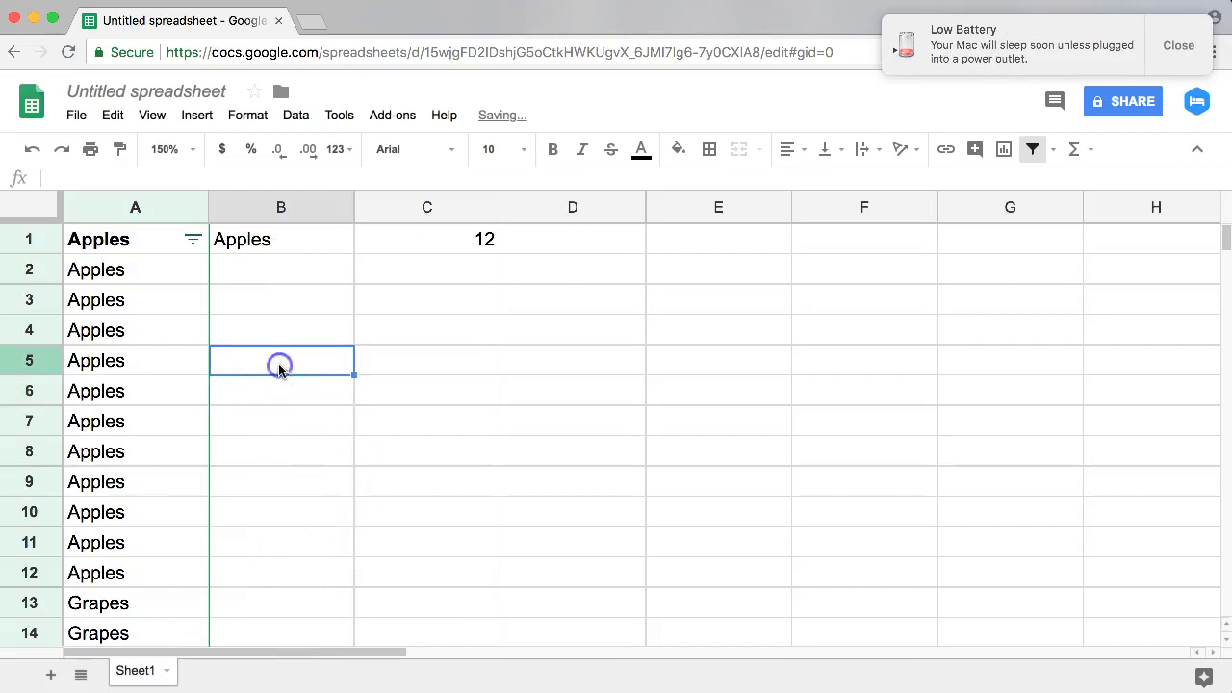
click(1178, 45)
drag(102, 572, 96, 243)
click(344, 275)
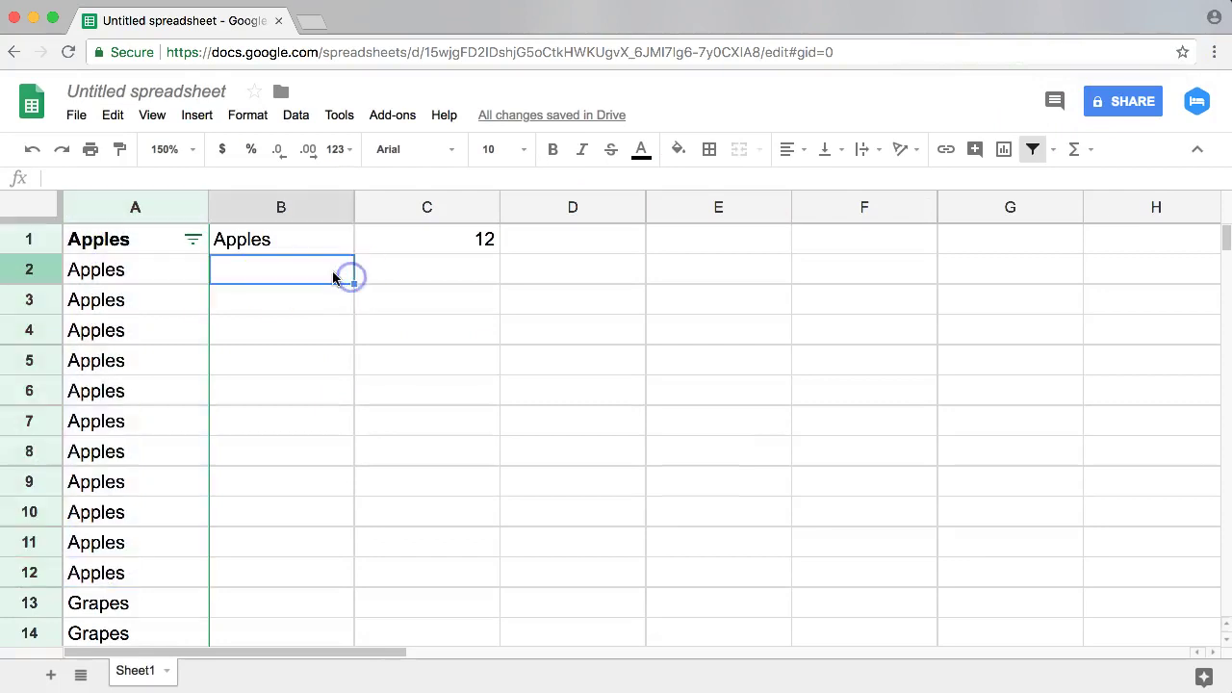
click(297, 241)
drag(446, 234, 434, 275)
click(446, 240)
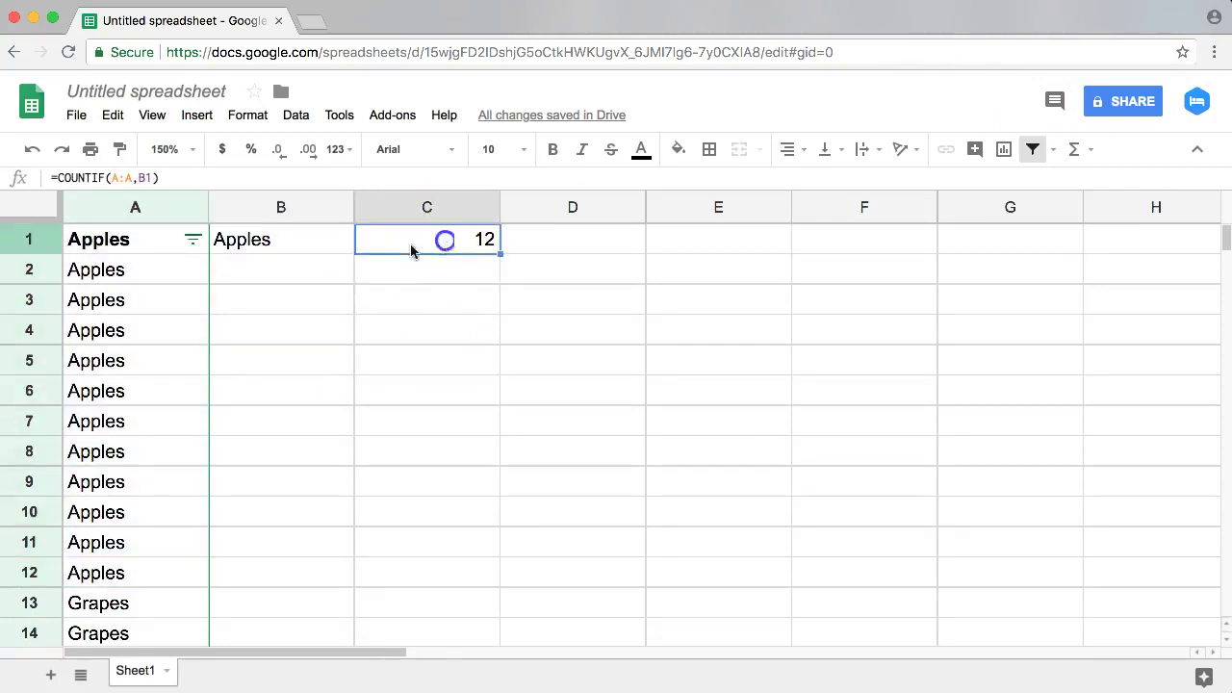
Replace the criterion in B1 with Grapes and inspect the COUNTIF result in C1
click(295, 246)
text(Grapes)
key(Return)
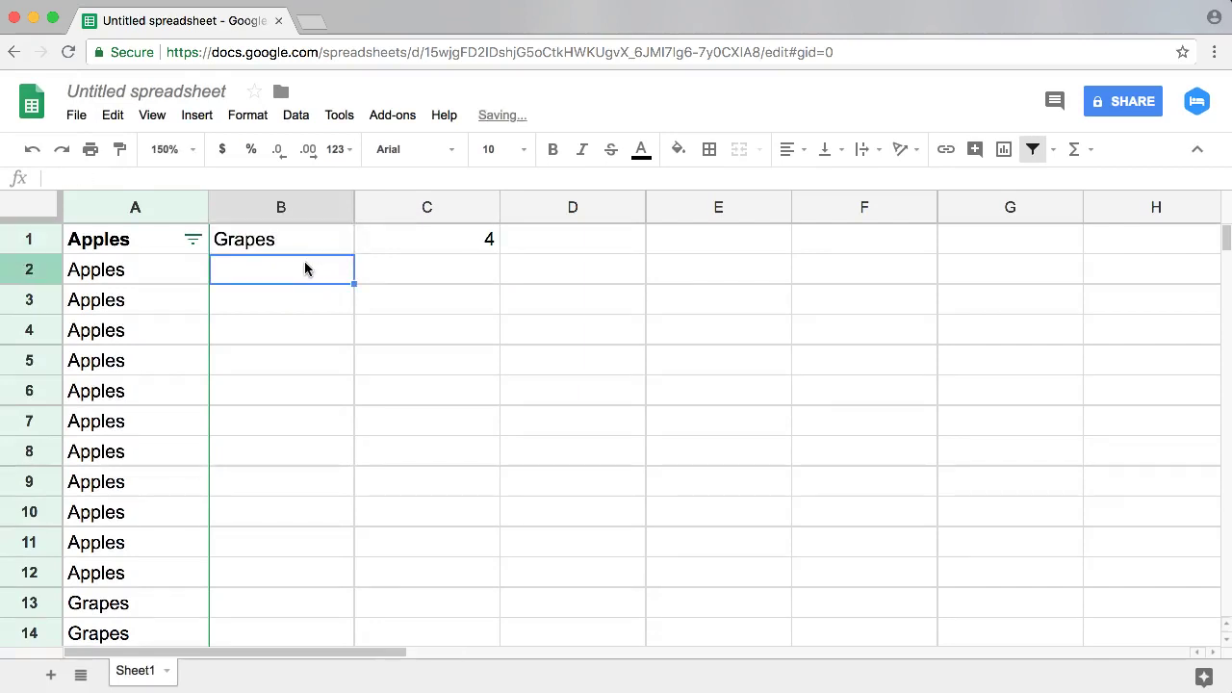
click(416, 238)
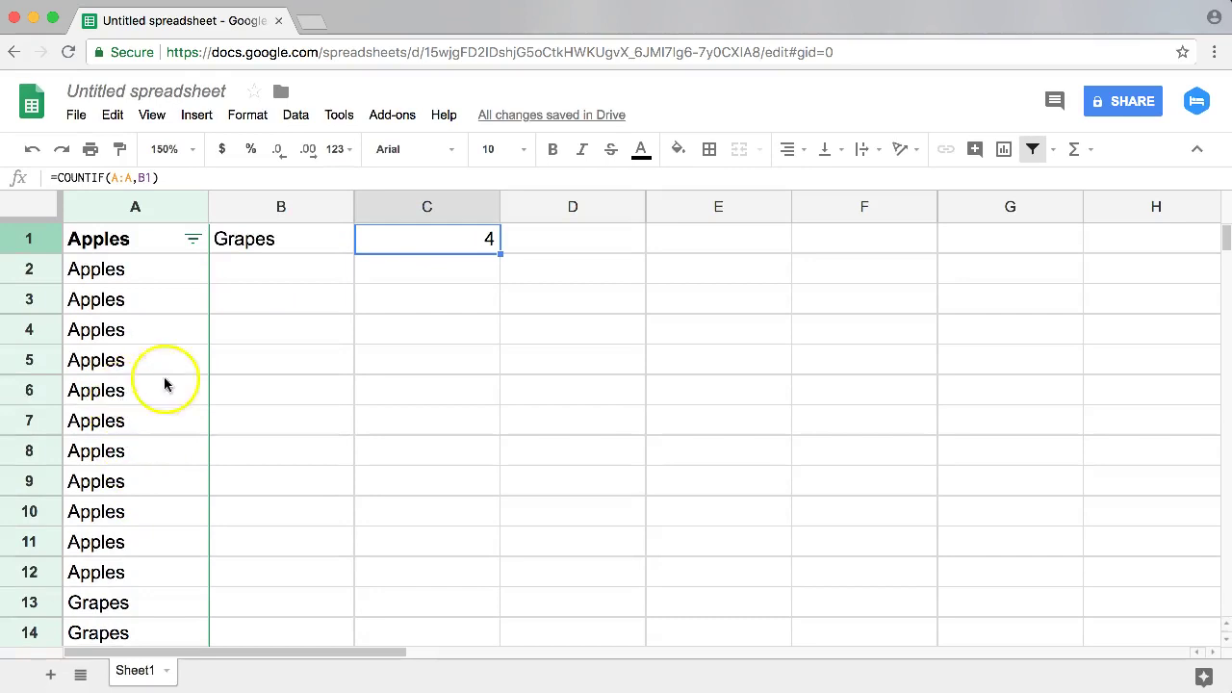
Review how the criterion in B1, the COUNTIF formula in C1 and the fruit list in column A relate
click(274, 326)
click(280, 238)
click(382, 242)
click(302, 242)
click(428, 236)
click(332, 239)
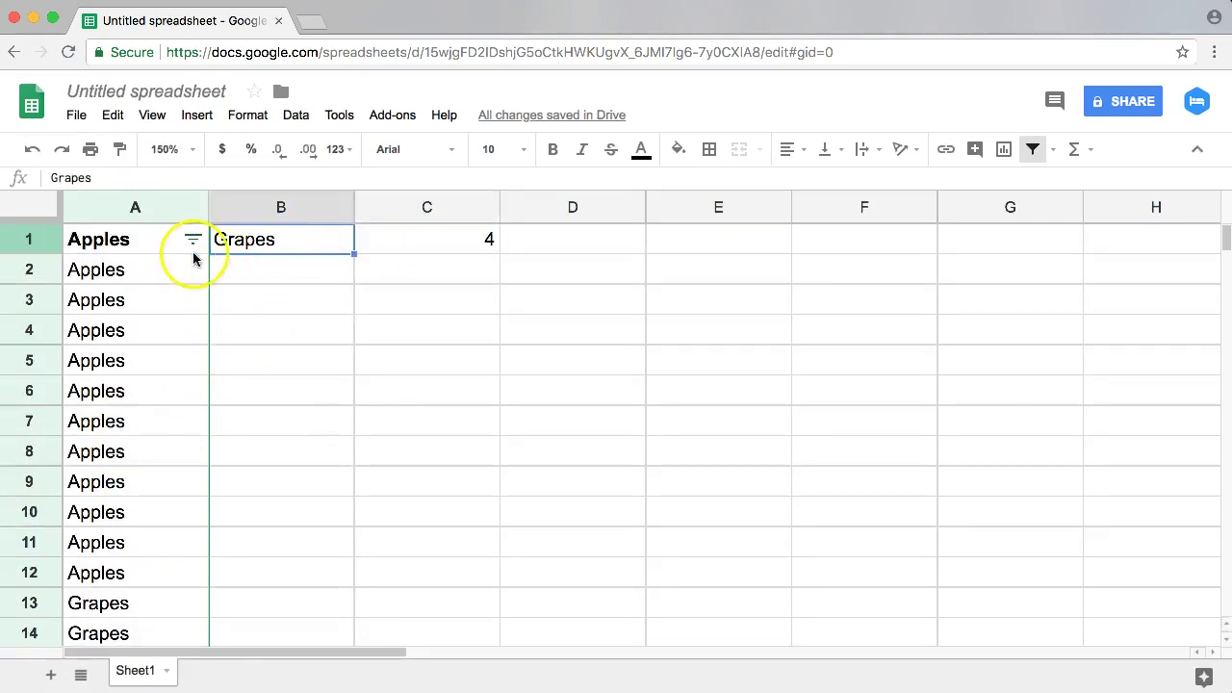
click(108, 247)
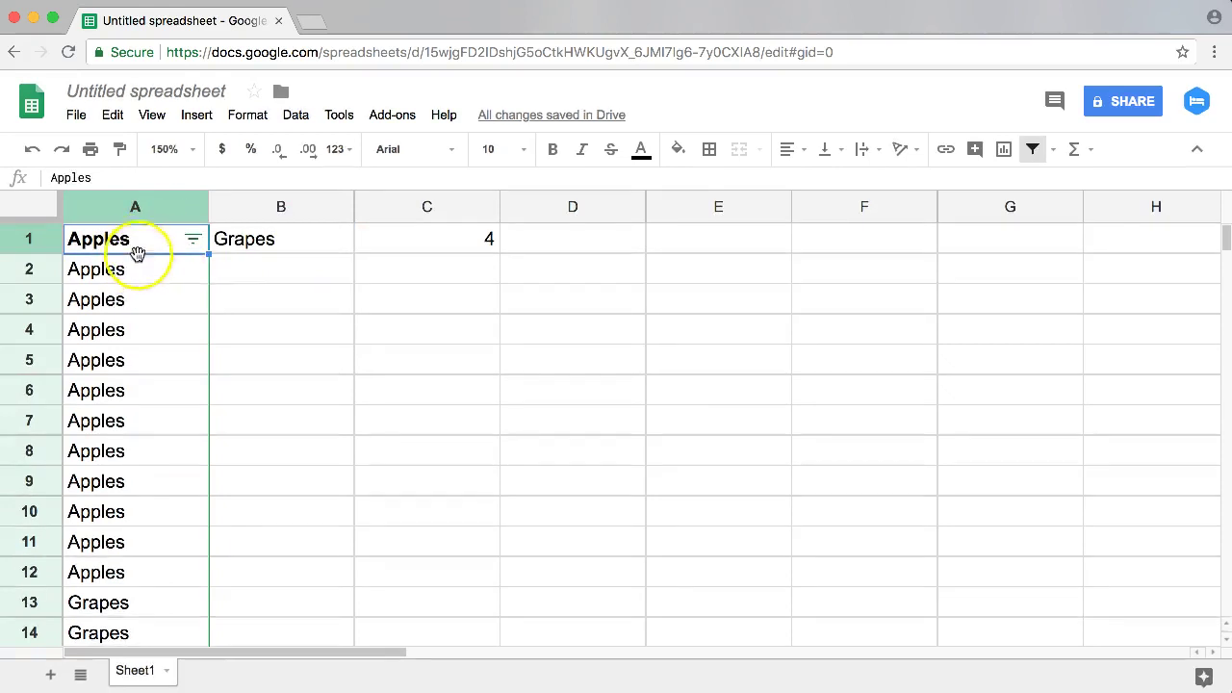
click(265, 304)
drag(150, 245, 132, 535)
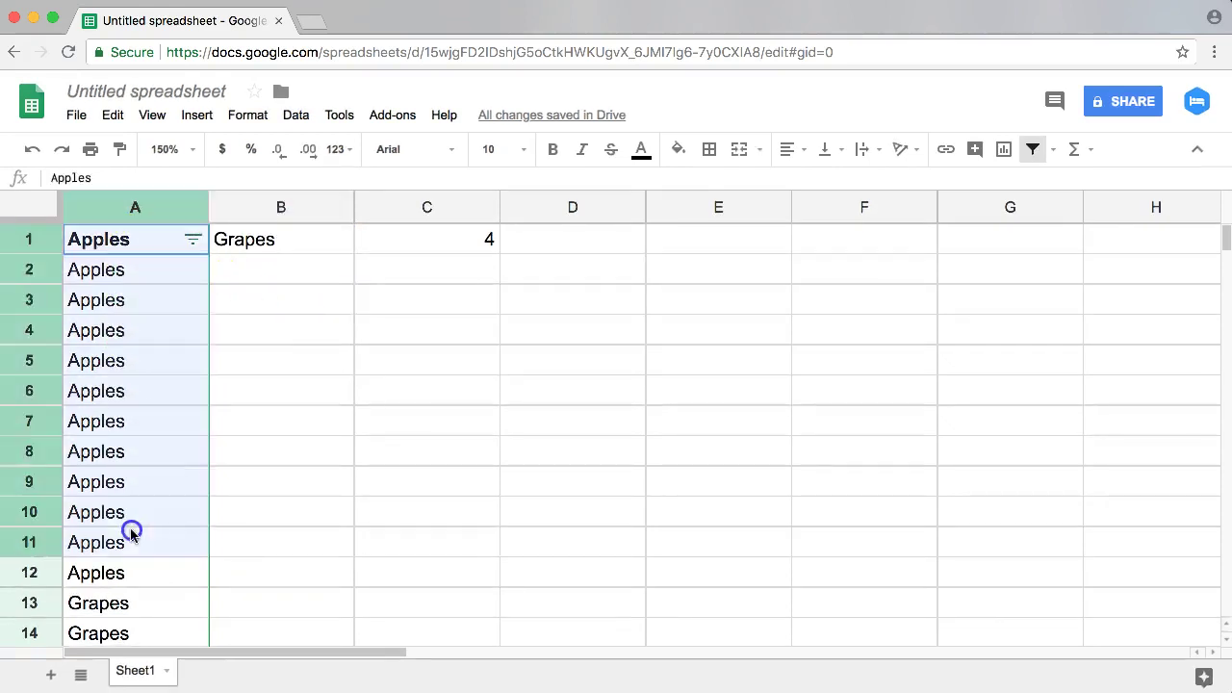
click(297, 310)
click(270, 236)
click(401, 259)
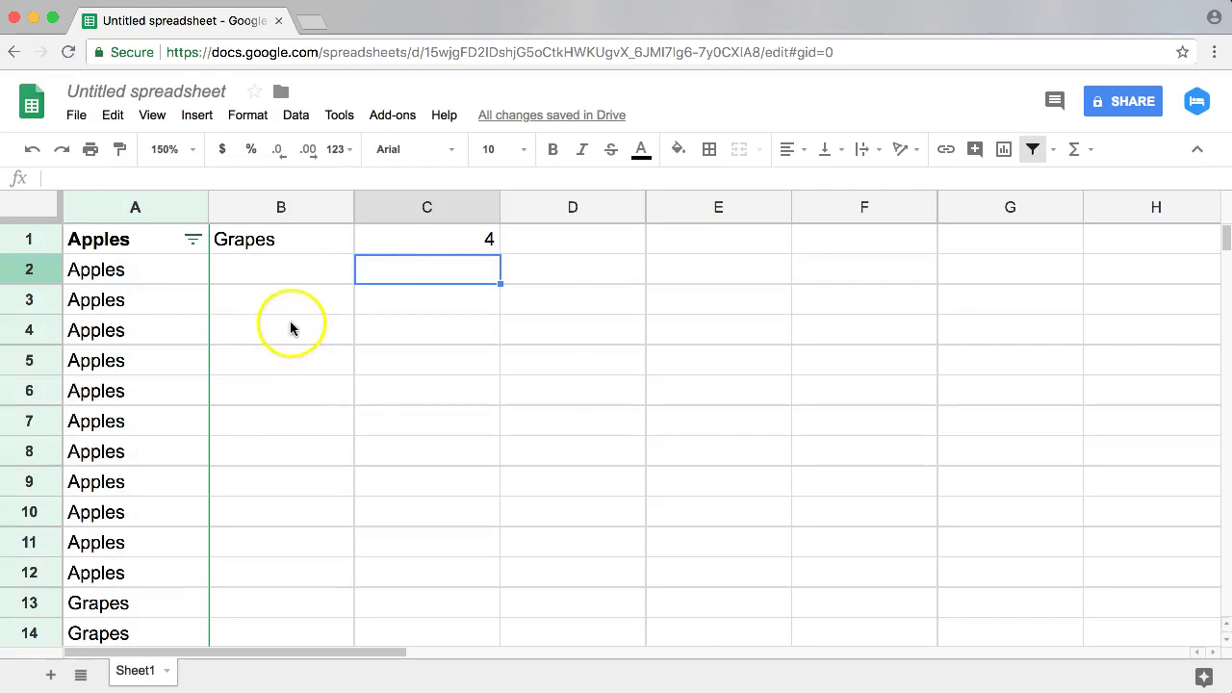